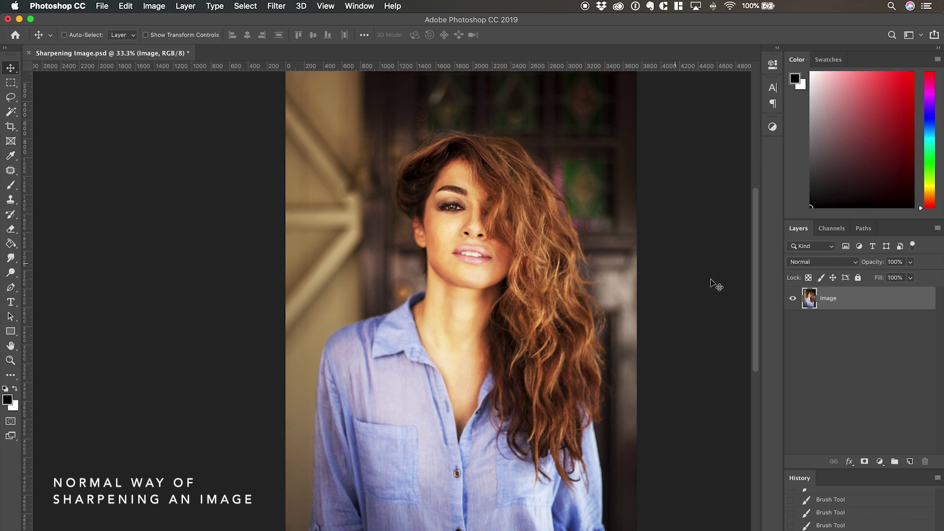
# Duplicate the Image layer with Duplicate Layer
pyautogui.rightClick(883, 303)
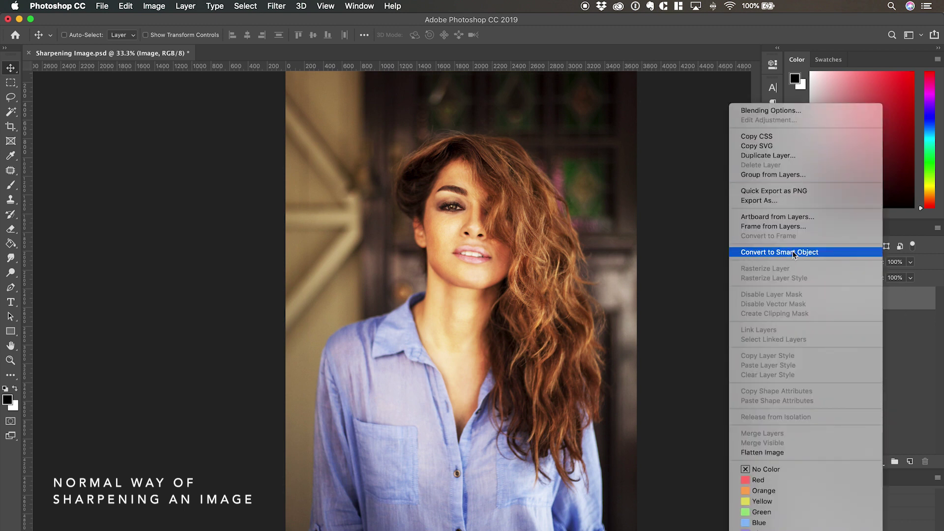
pyautogui.click(804, 156)
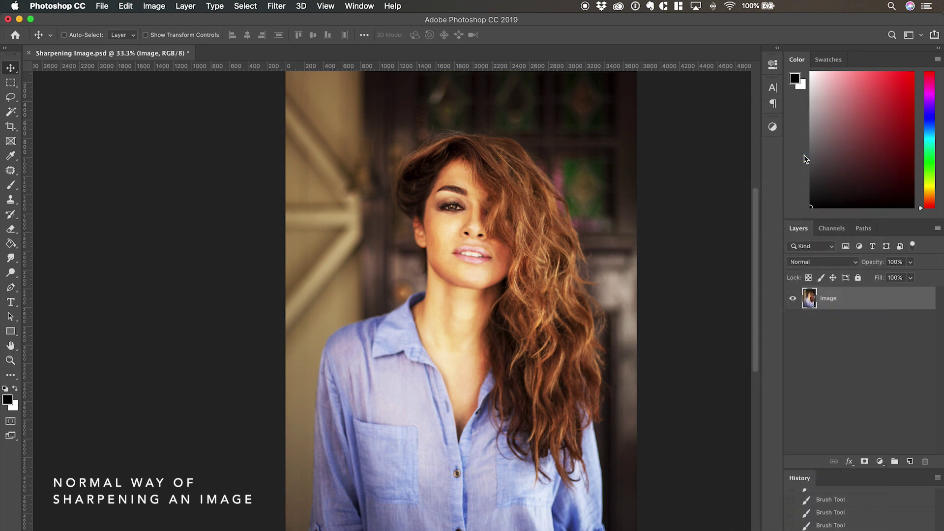
pyautogui.click(568, 227)
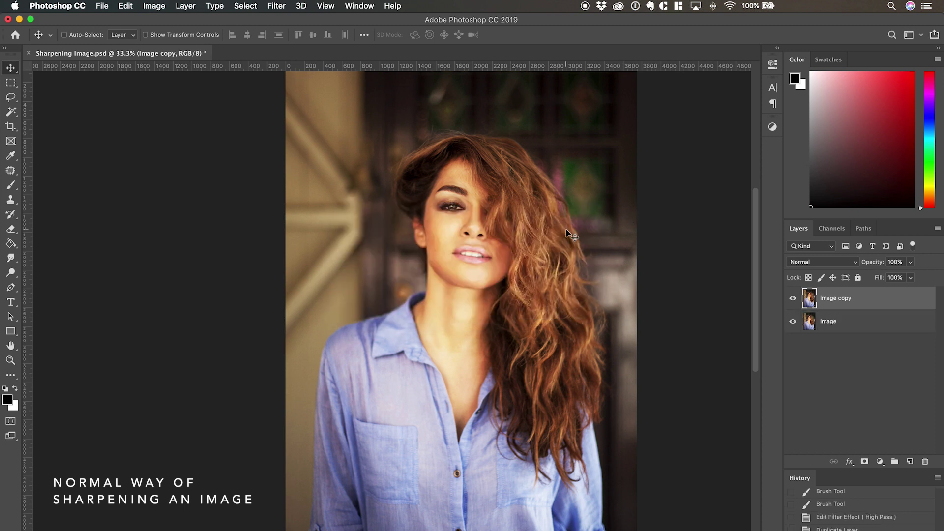
# Rename the copied layer from 'Image copy' to Image_02
pyautogui.doubleClick(836, 297)
pyautogui.click(852, 298)
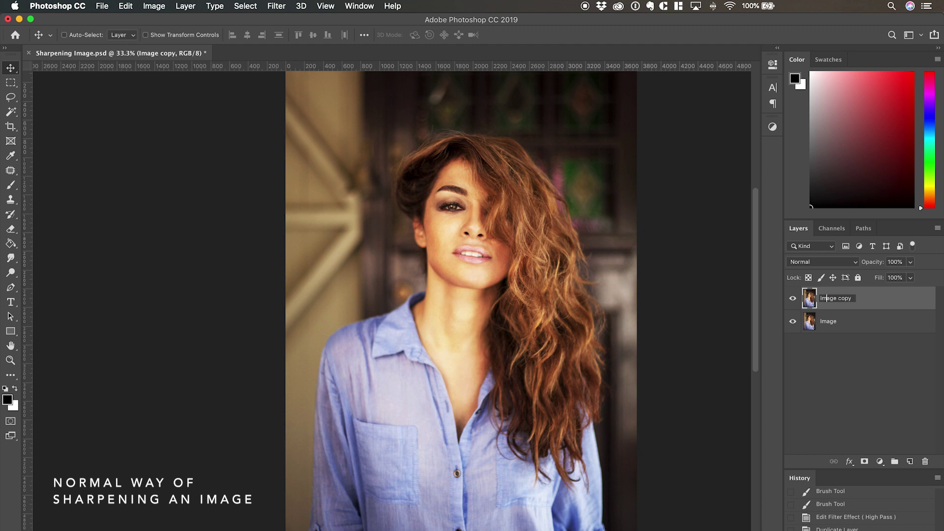
pyautogui.moveTo(838, 298); pyautogui.dragTo(853, 298)
pyautogui.press('BackSpace')
pyautogui.press('BackSpace')
pyautogui.write('_02')
pyautogui.press('Return')
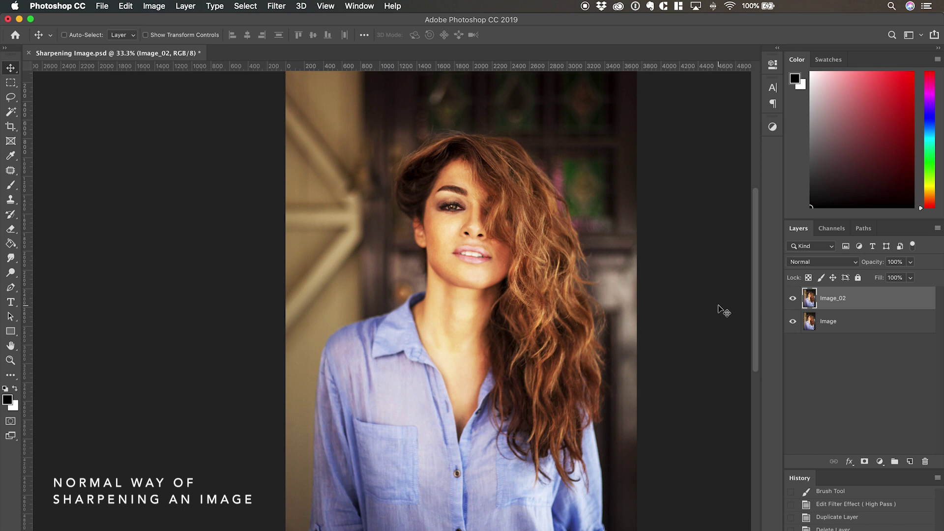
# Apply Smart Sharpen to Image_02 at Amount 270% and Radius 5.0 px, then zoom on the left eye
pyautogui.click(276, 6)
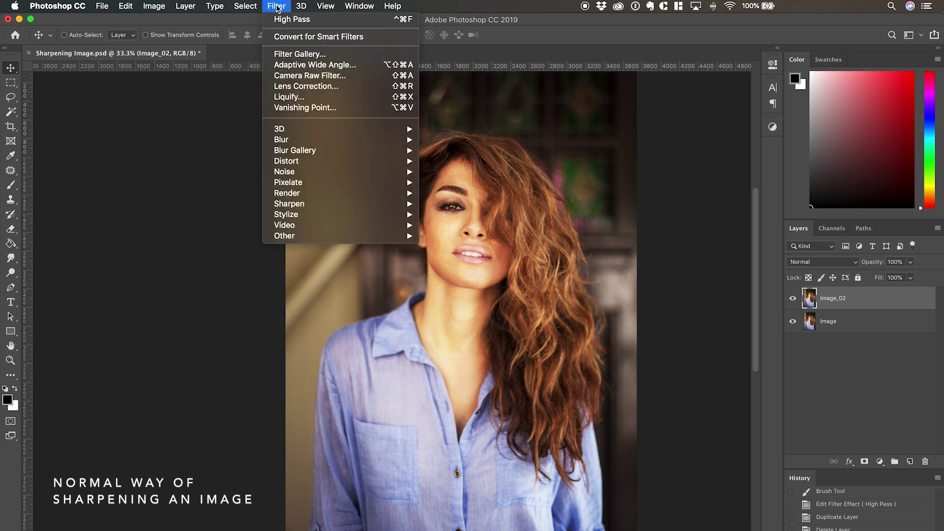
pyautogui.moveTo(344, 204)
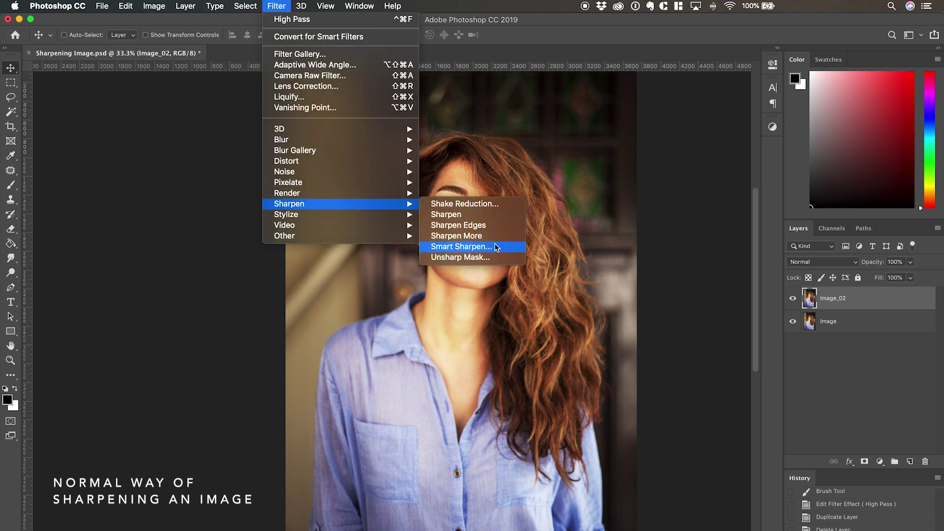
pyautogui.click(495, 246)
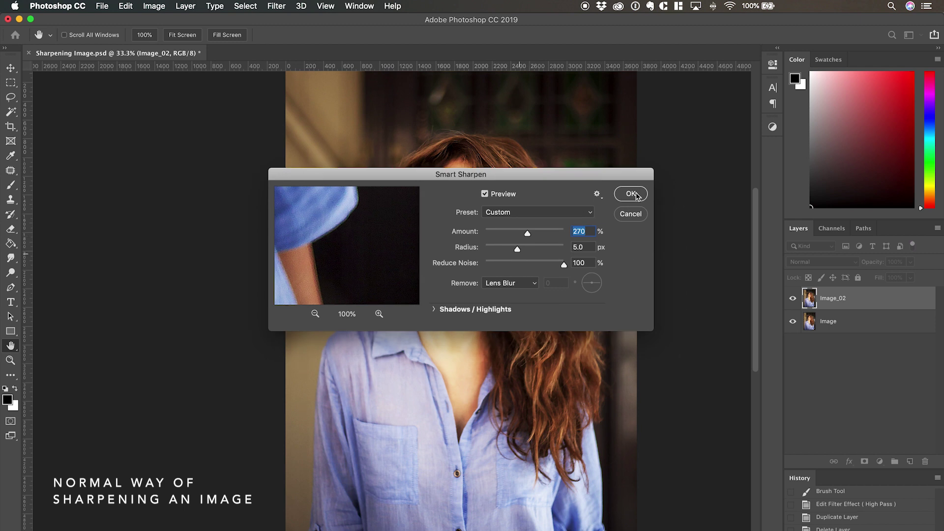
pyautogui.click(632, 194)
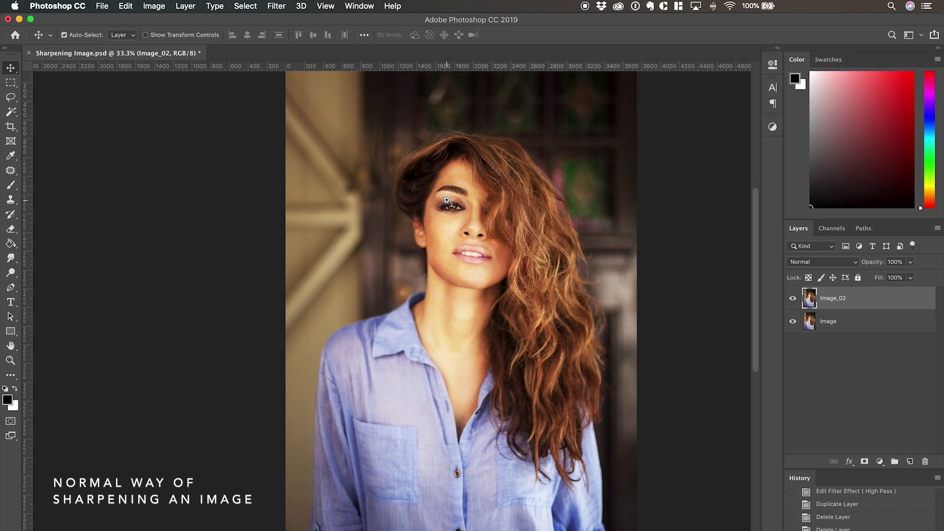
pyautogui.moveTo(446, 200); pyautogui.dragTo(446, 200)
pyautogui.click(793, 299)
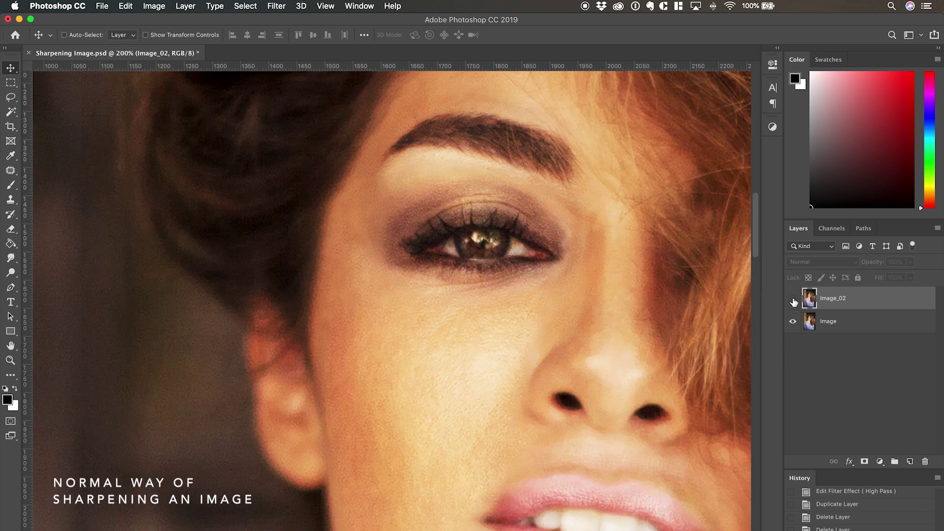
pyautogui.click(793, 298)
pyautogui.hscroll(5, 512, 266)
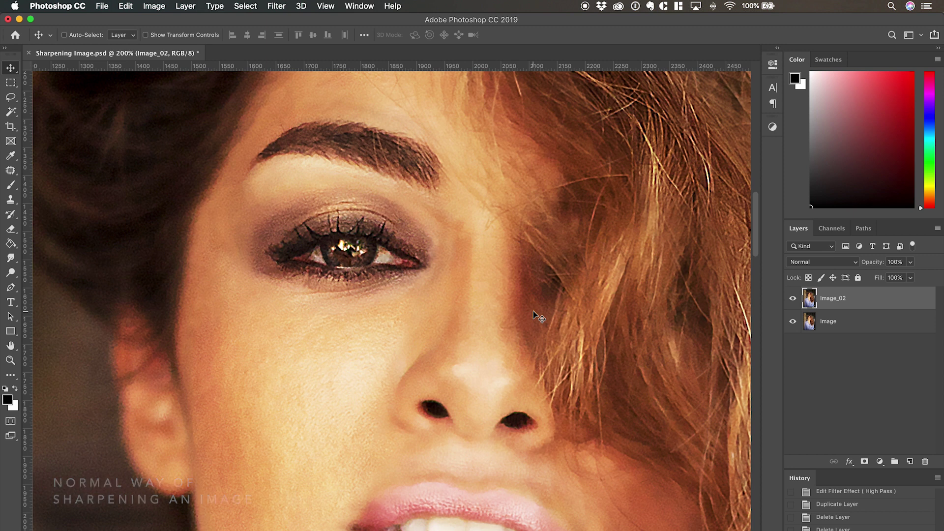
pyautogui.press('super+minus')
pyautogui.press('super+minus')
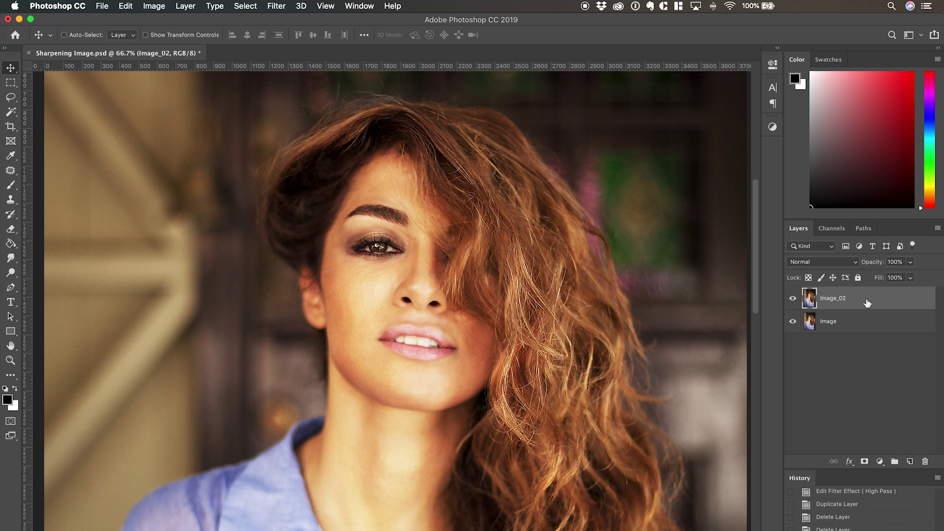
# Delete Image_02 and duplicate the Image layer as a new layer named Image_Sharpen
pyautogui.press('Delete')
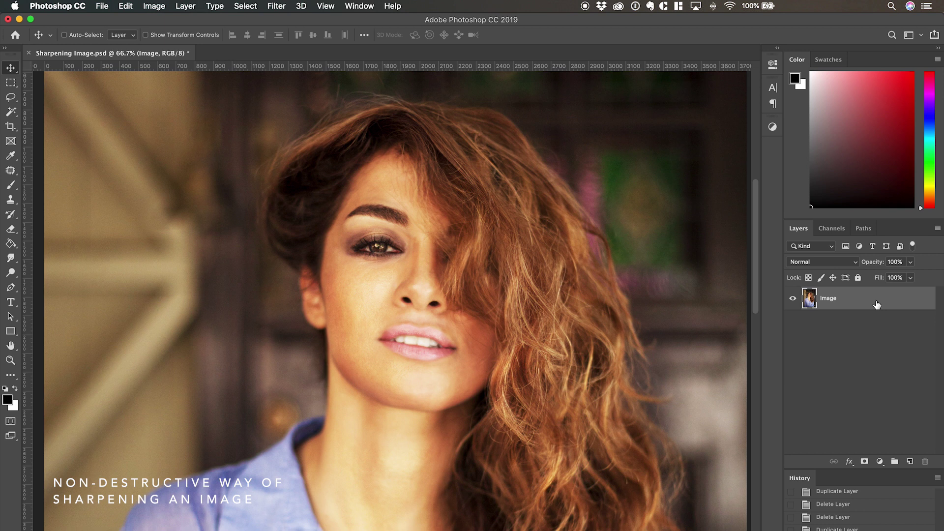
pyautogui.rightClick(877, 305)
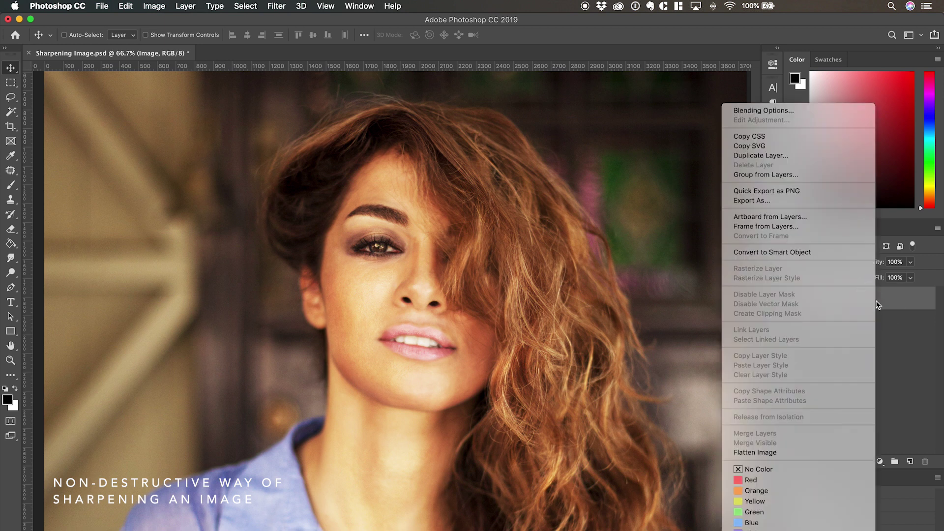
pyautogui.click(785, 155)
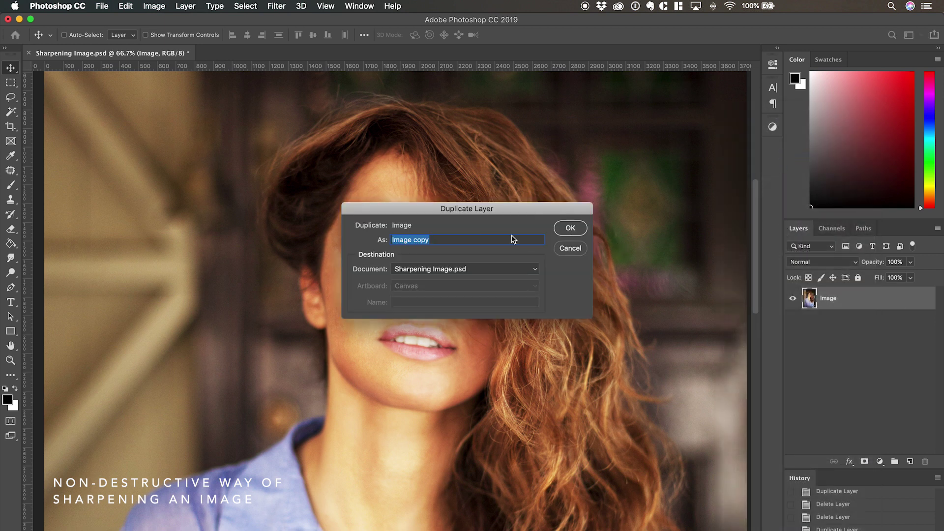
pyautogui.click(496, 239)
pyautogui.hotkey('shift', 'Left')
pyautogui.hotkey('shift', 'Left')
pyautogui.hotkey('shift', 'Left')
pyautogui.hotkey('shift', 'Left')
pyautogui.press('BackSpace')
pyautogui.write('_Sharpen')
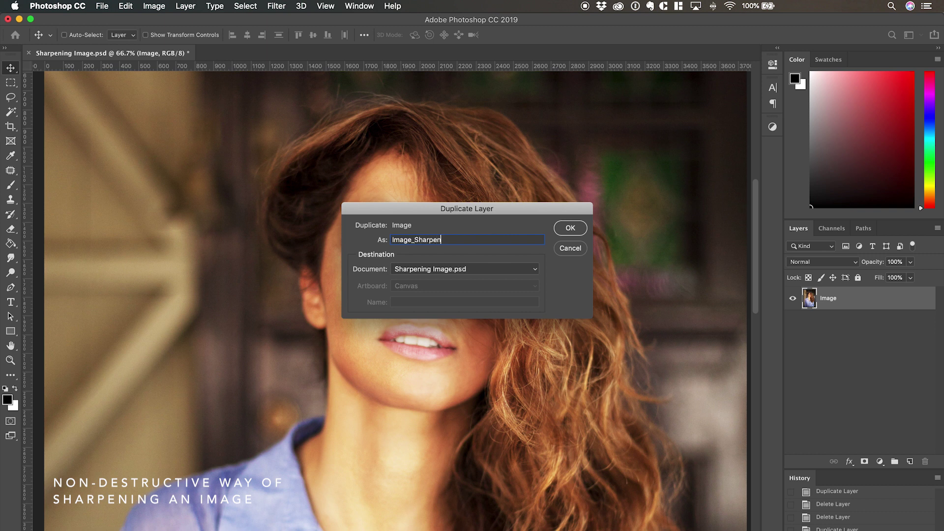
pyautogui.click(571, 229)
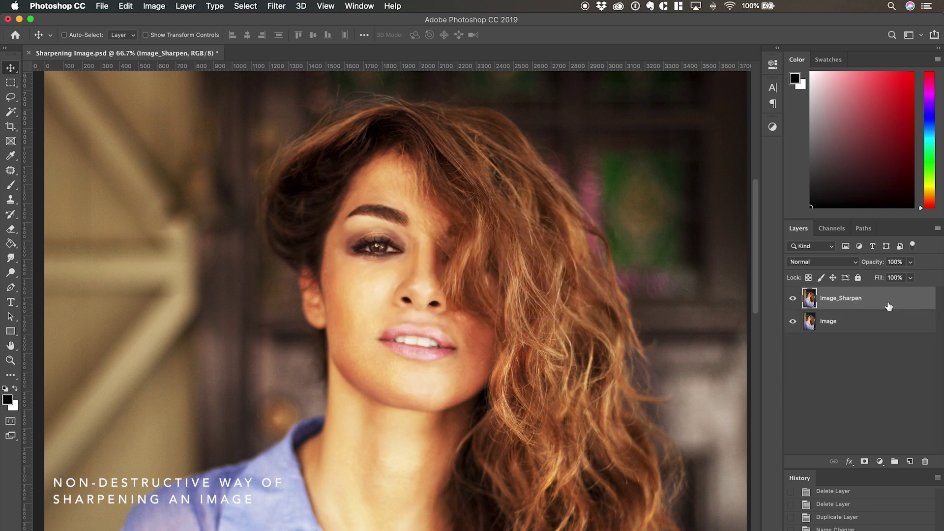
# Convert Image_Sharpen into a Smart Object and rename it 'Sharpen layer'
pyautogui.rightClick(889, 305)
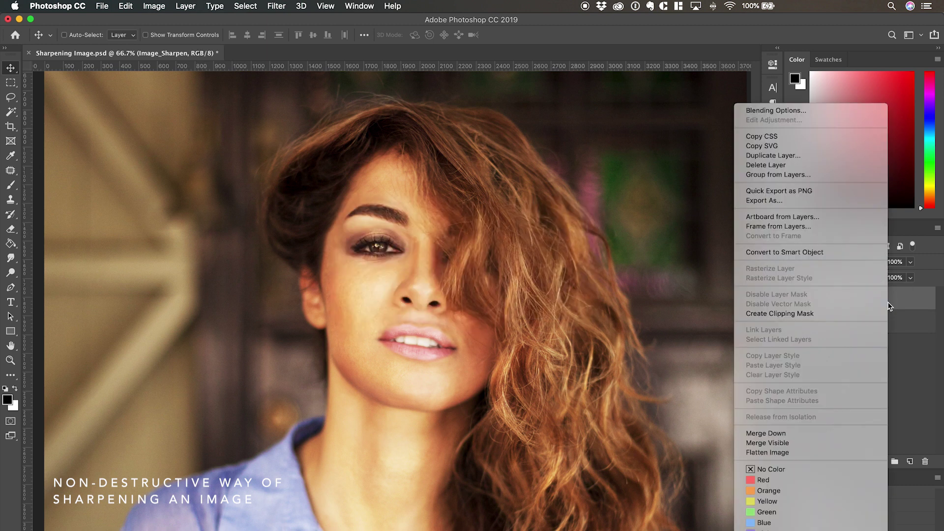
pyautogui.click(783, 252)
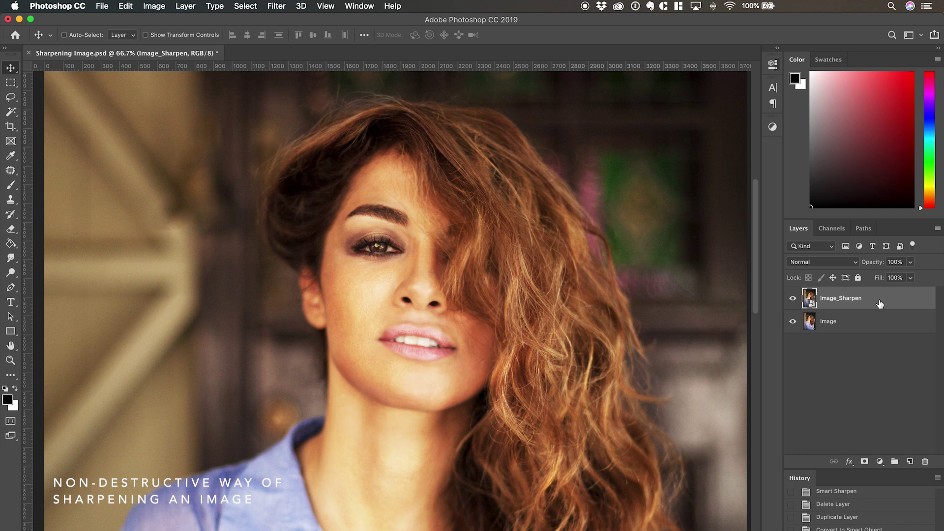
pyautogui.doubleClick(843, 299)
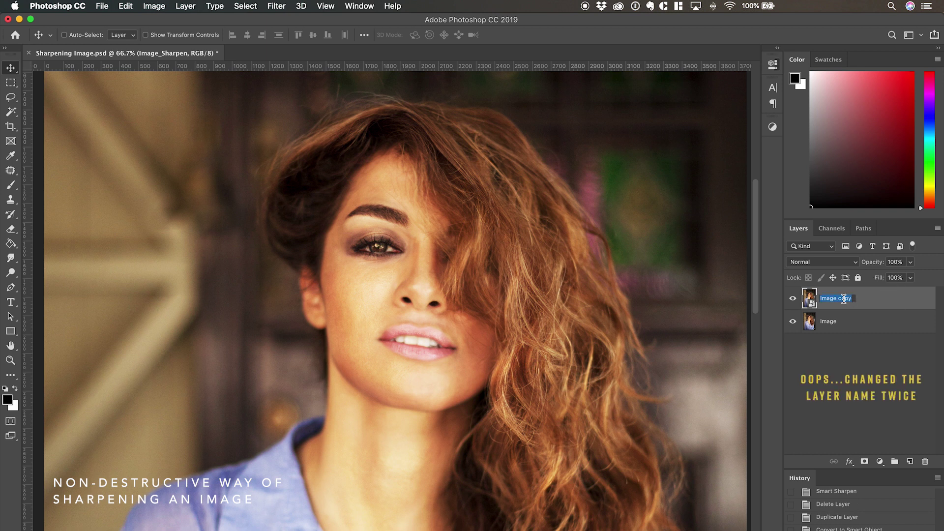
pyautogui.write('Sharpen layer')
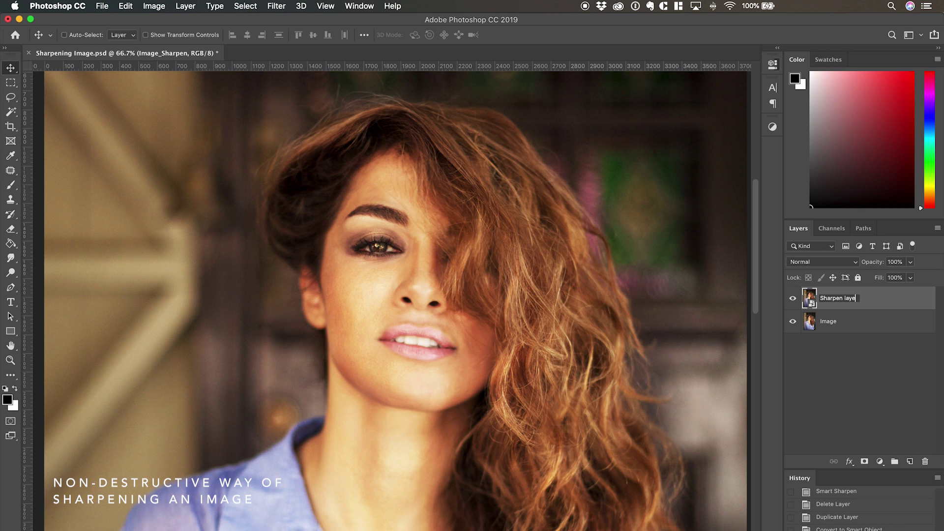
pyautogui.press('Return')
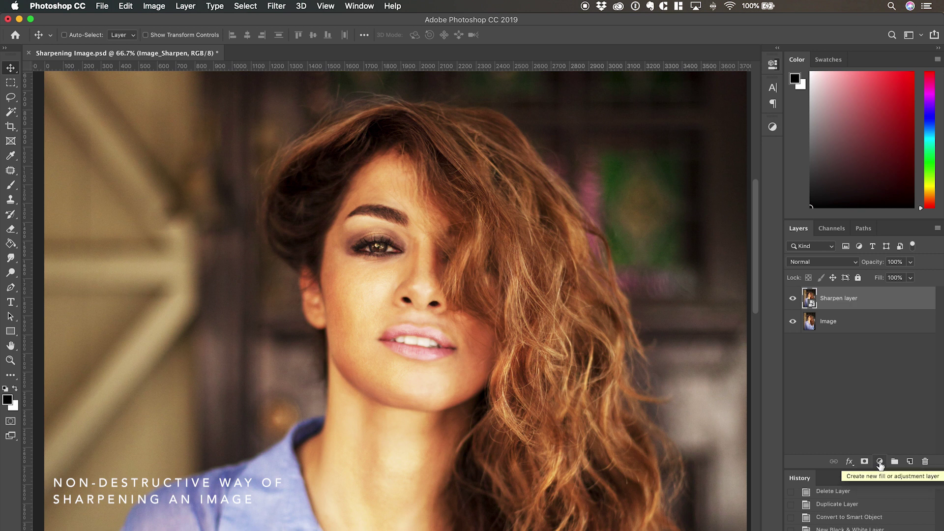
# Add a Black & White adjustment layer, clip it to Sharpen layer, and reselect Sharpen layer
pyautogui.click(879, 463)
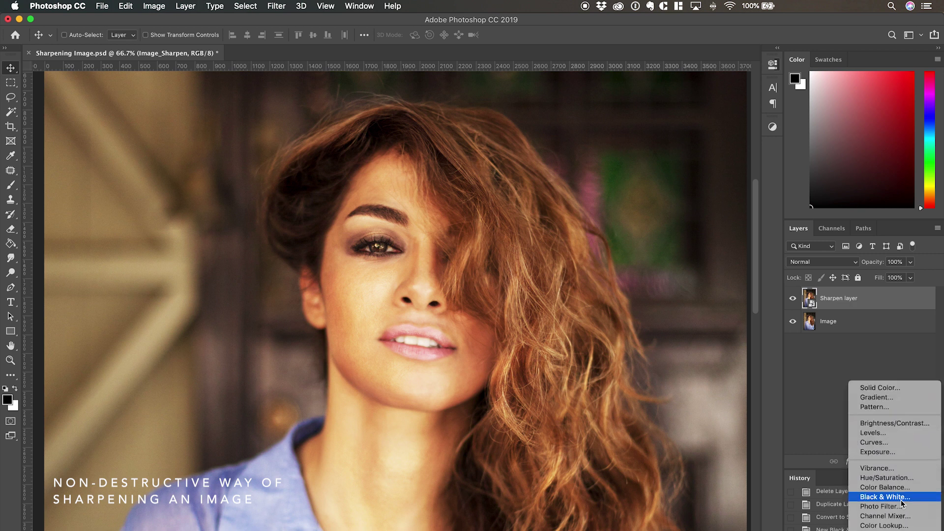
pyautogui.click(902, 498)
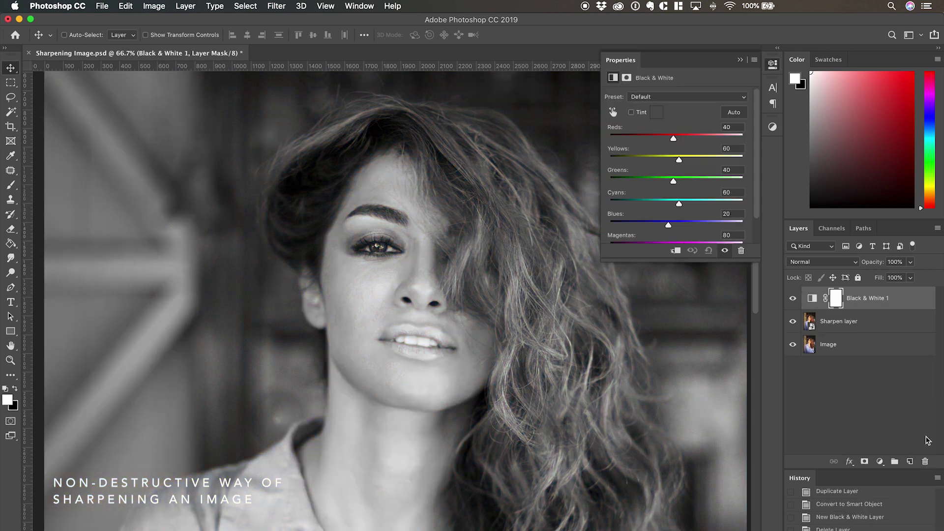
pyautogui.rightClick(911, 304)
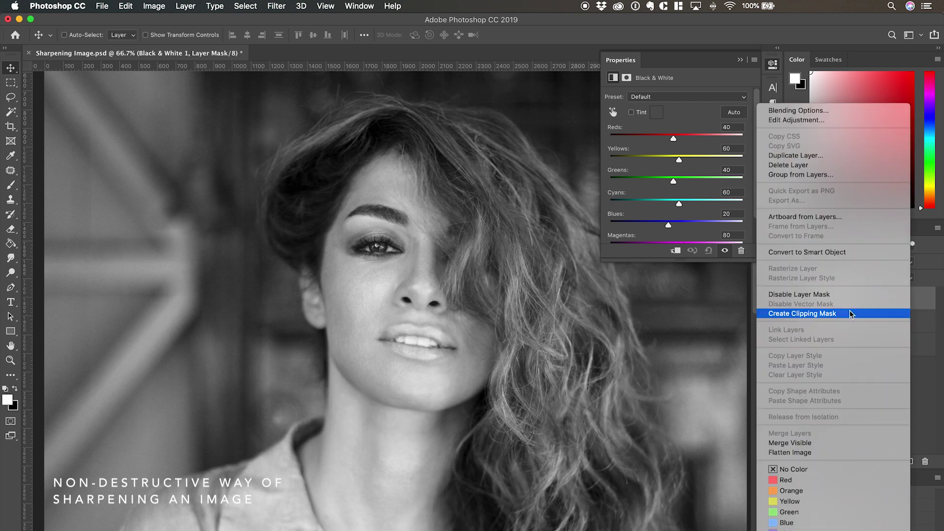
pyautogui.click(838, 316)
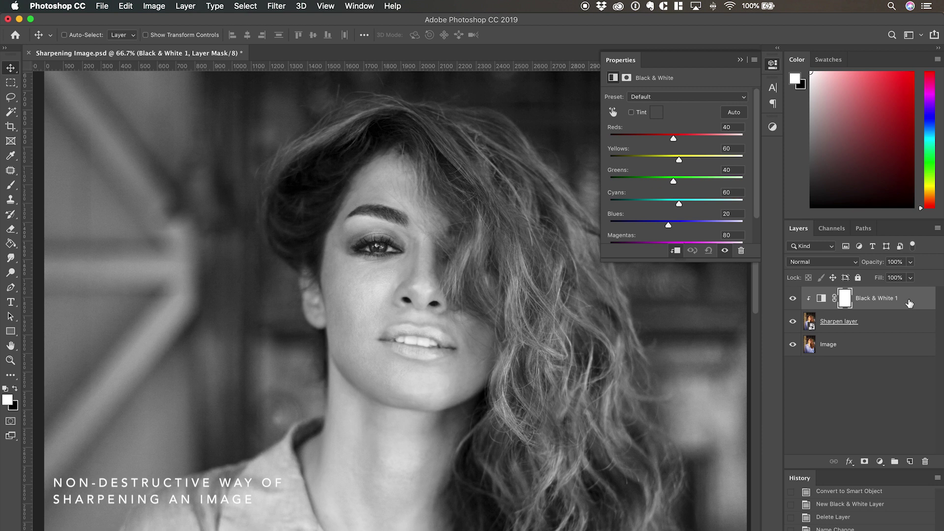
pyautogui.click(885, 329)
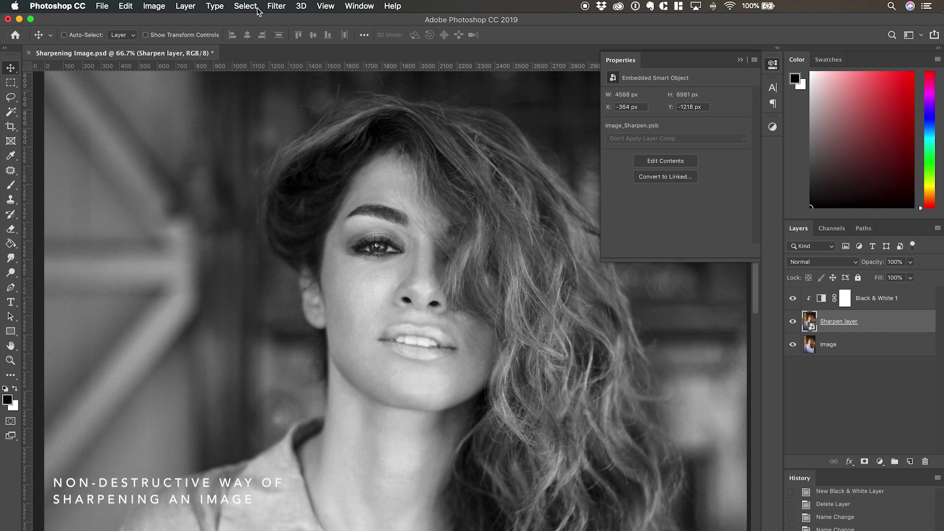
# Apply the Filter > Other > High Pass smart filter to Sharpen layer with a 3-pixel radius
pyautogui.click(274, 7)
pyautogui.moveTo(294, 241)
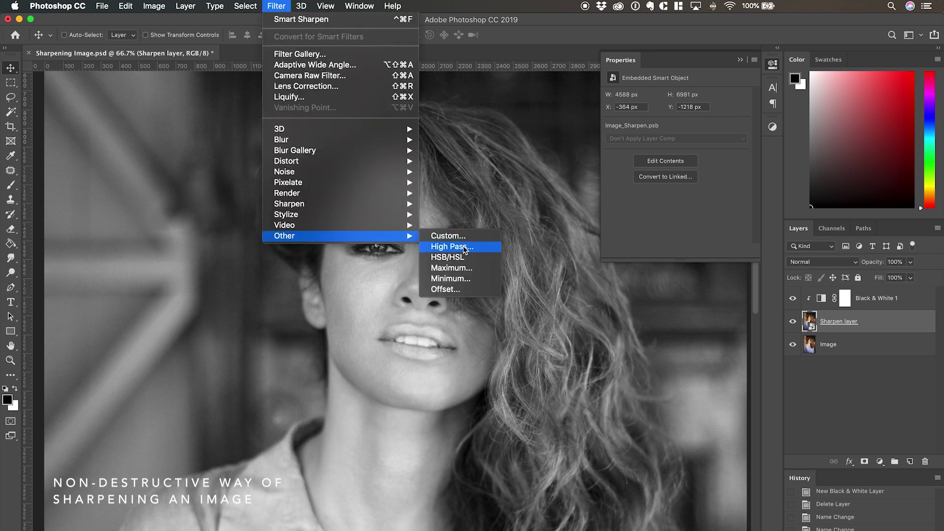
pyautogui.click(464, 249)
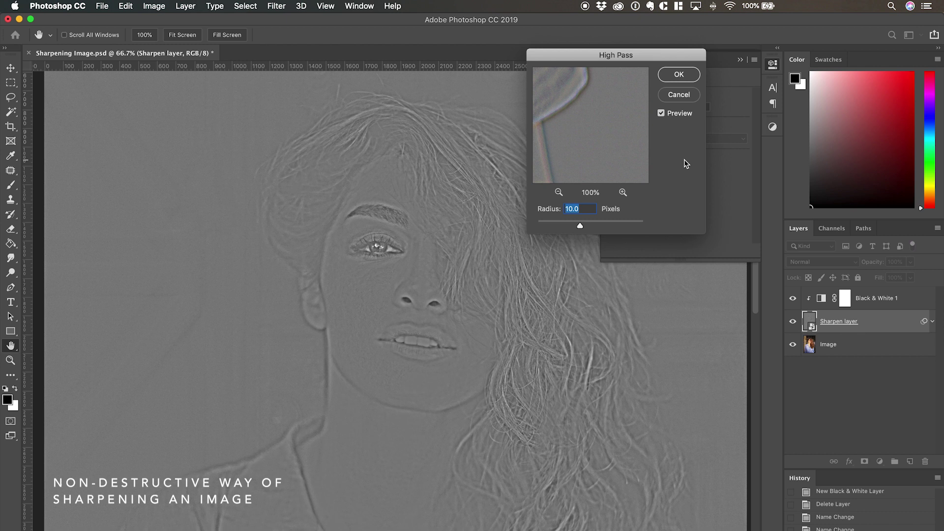
pyautogui.write('10')
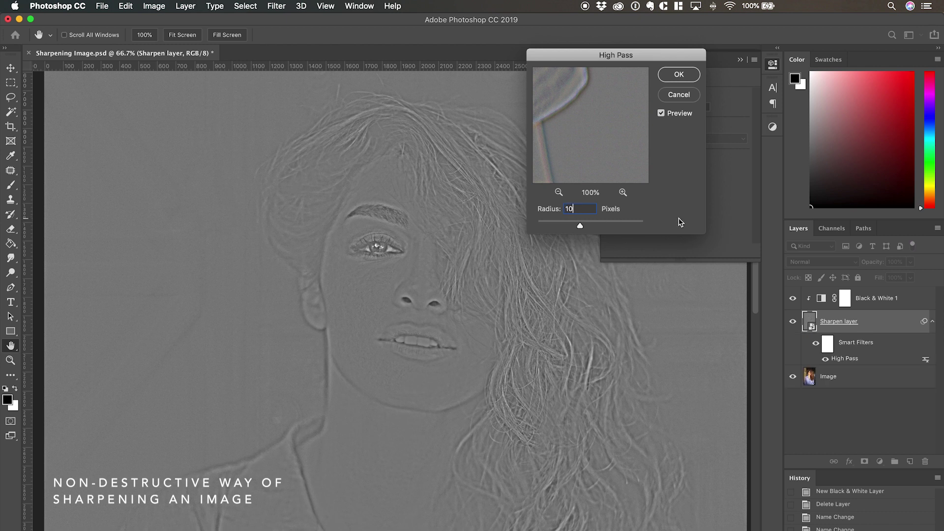
pyautogui.doubleClick(585, 209)
pyautogui.write('3')
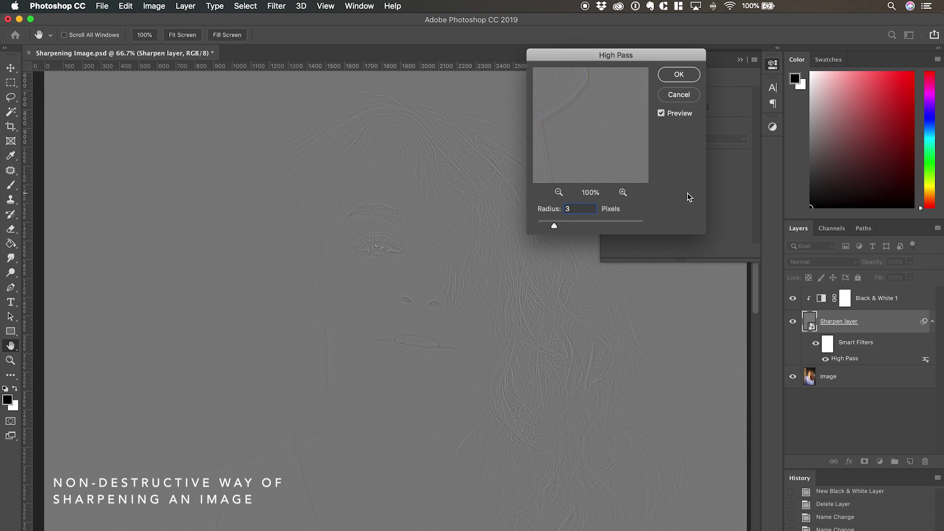
pyautogui.click(678, 74)
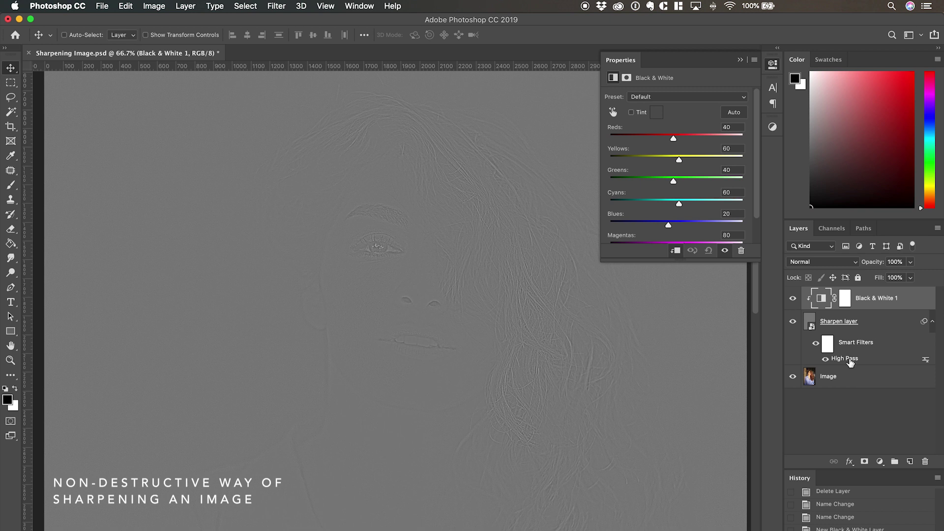
pyautogui.click(885, 322)
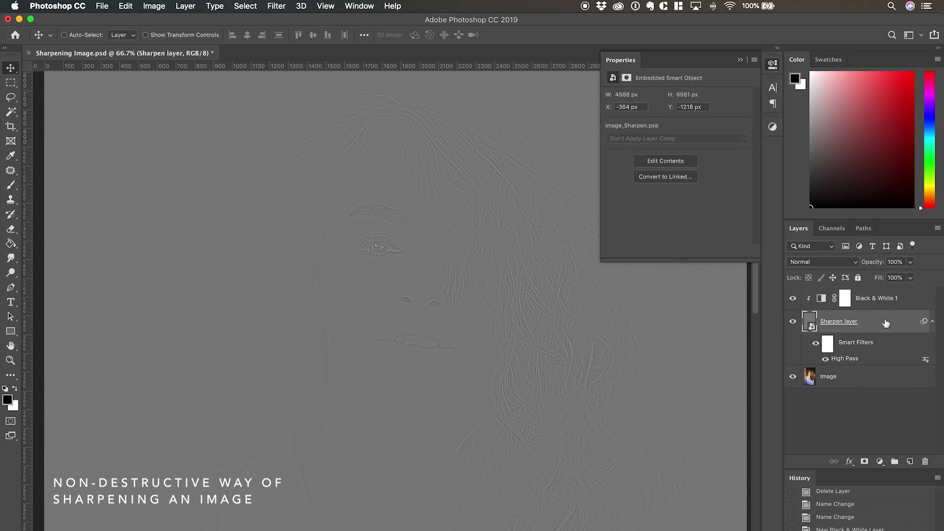
pyautogui.doubleClick(850, 359)
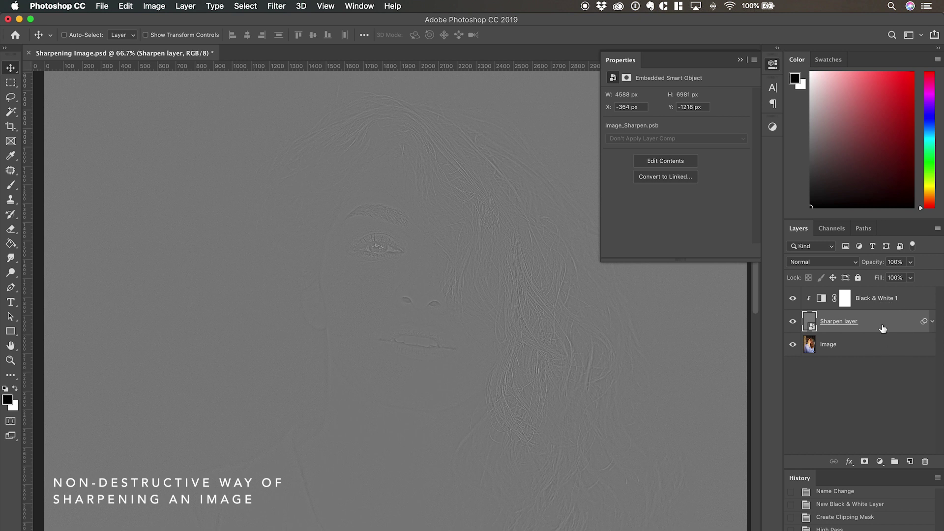
# Group Black & White 1 with Sharpen layer using Cmd+G and name the group Sharpen
pyautogui.keyDown('shift'); pyautogui.click(914, 306); pyautogui.keyUp('shift')
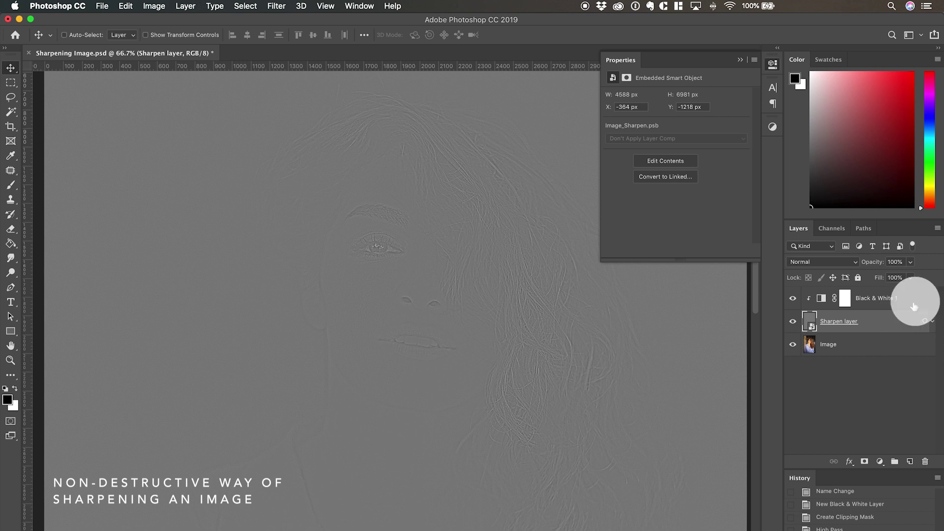
pyautogui.press('super+g')
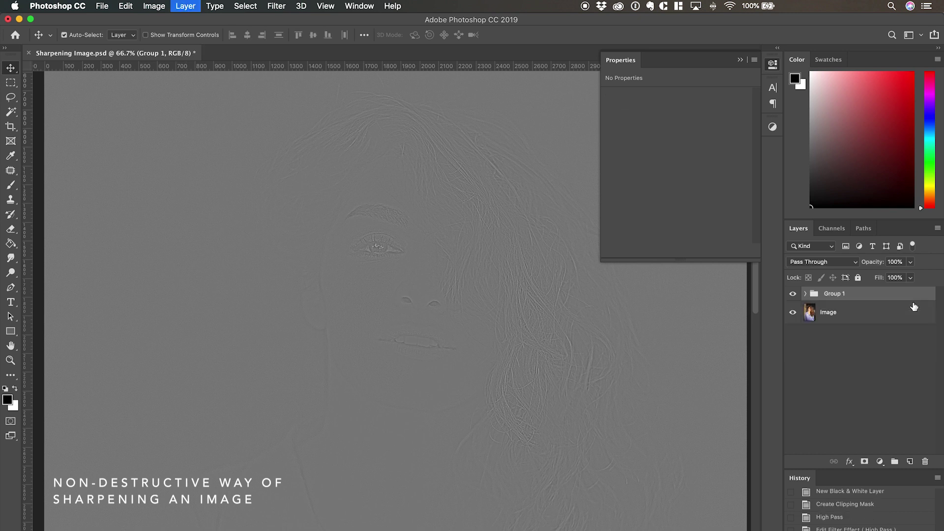
pyautogui.doubleClick(835, 294)
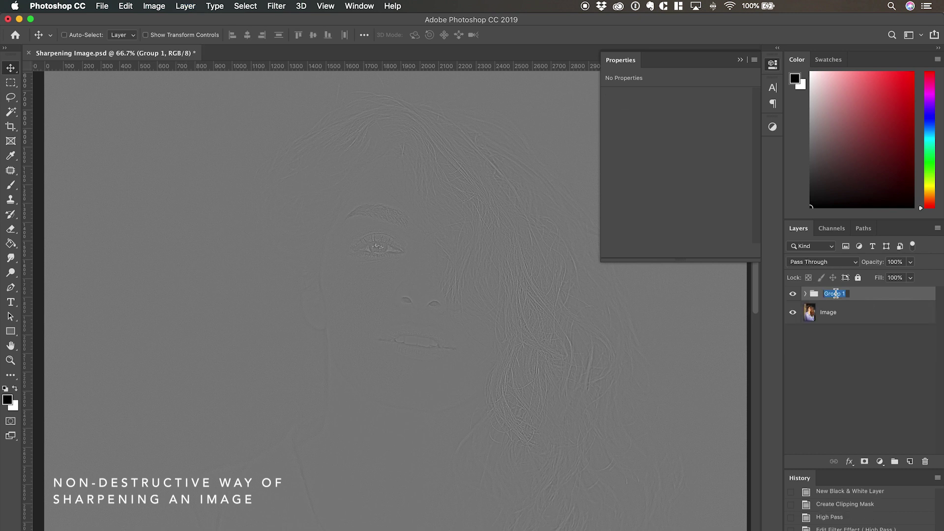
pyautogui.write('Sharpen')
pyautogui.press('Return')
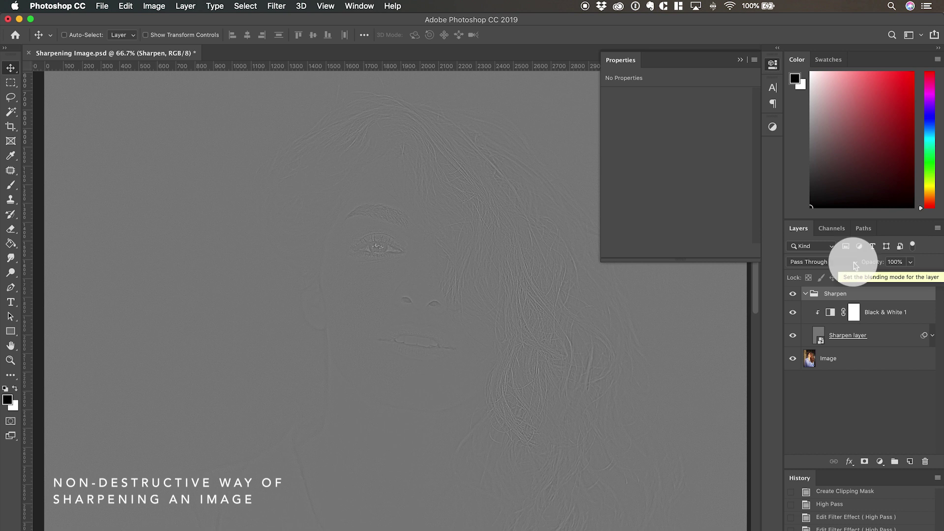
# Set the Sharpen group's blend mode to Overlay and toggle it to compare the eye
pyautogui.click(847, 266)
pyautogui.click(828, 401)
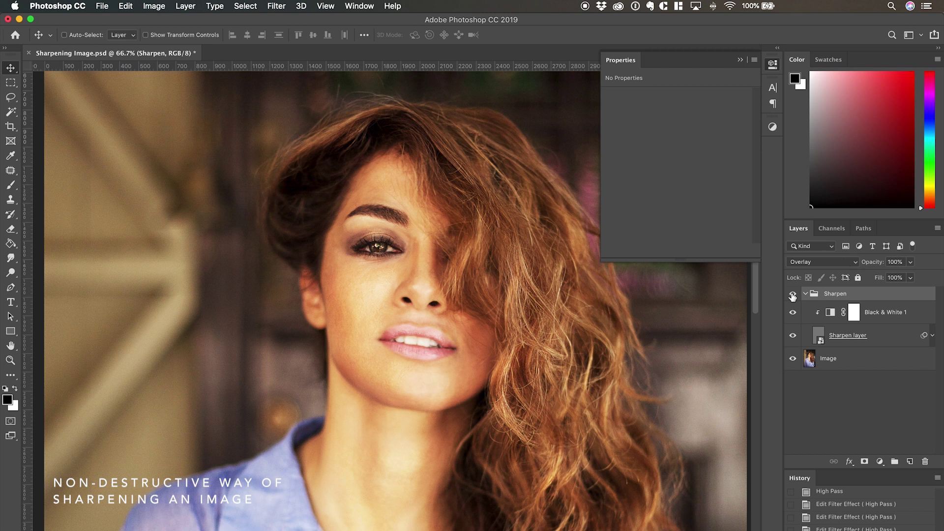
pyautogui.keyDown('super'); pyautogui.click(386, 259); pyautogui.keyUp('super')
pyautogui.keyDown('super'); pyautogui.click(386, 259); pyautogui.keyUp('super')
pyautogui.keyDown('super'); pyautogui.click(386, 259); pyautogui.keyUp('super')
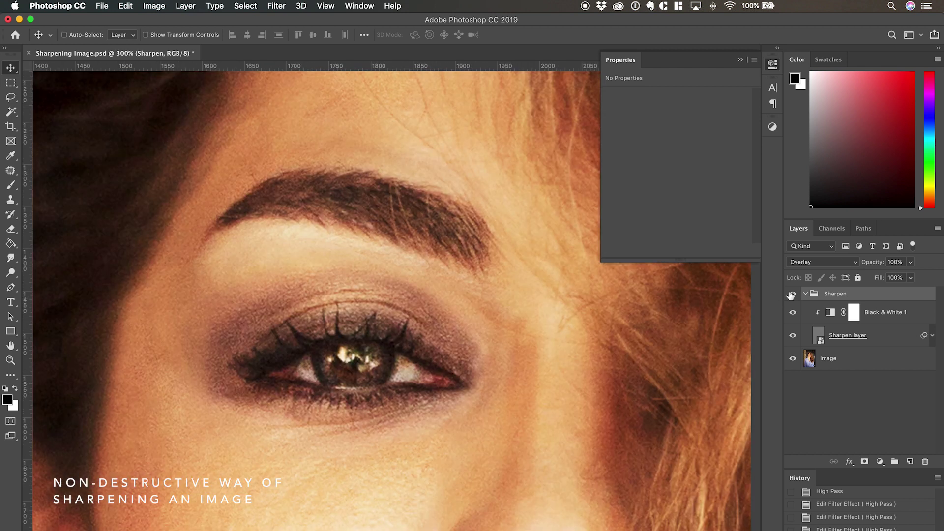
pyautogui.click(792, 295)
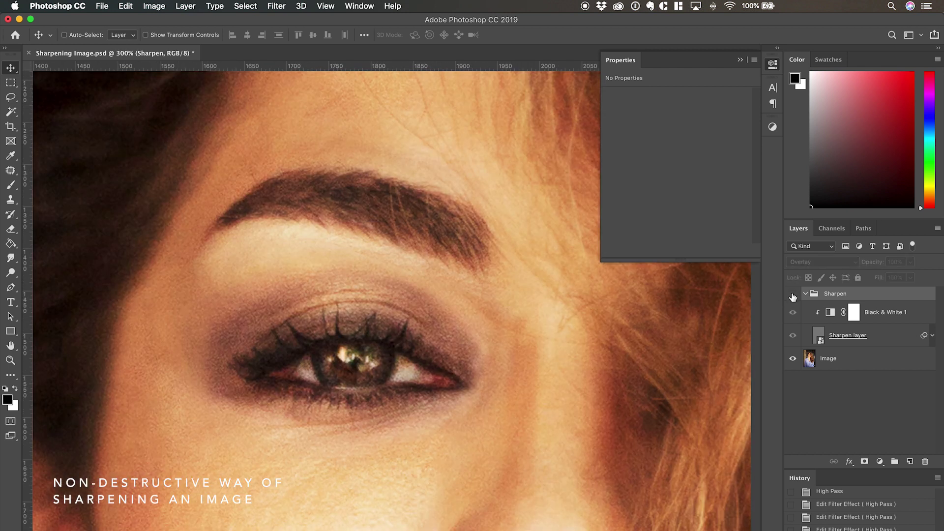
pyautogui.click(793, 295)
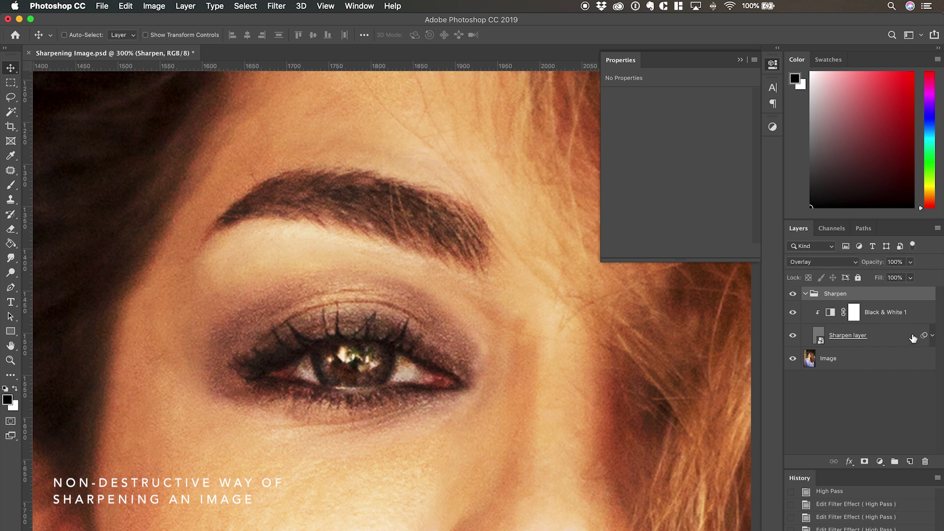
# Change the High Pass smart filter on Sharpen layer to a 10-pixel radius
pyautogui.click(933, 335)
pyautogui.doubleClick(854, 372)
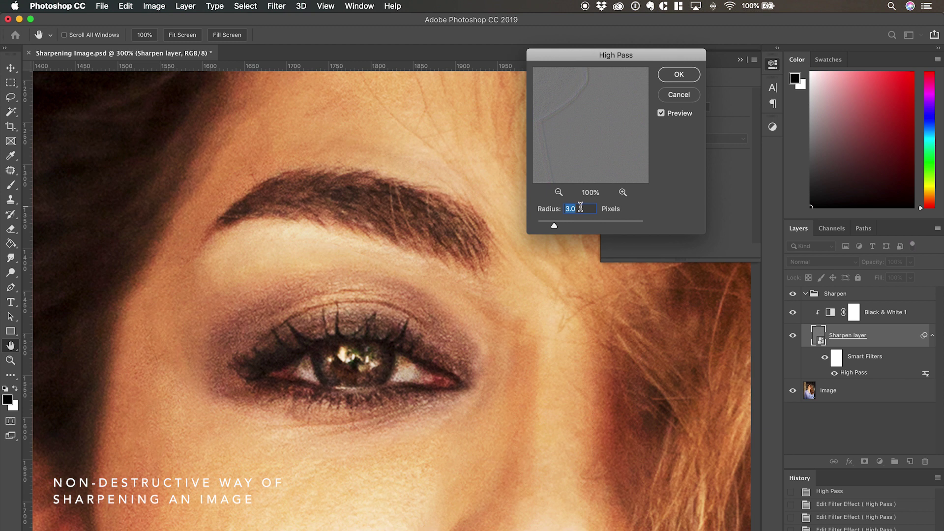
pyautogui.write('10')
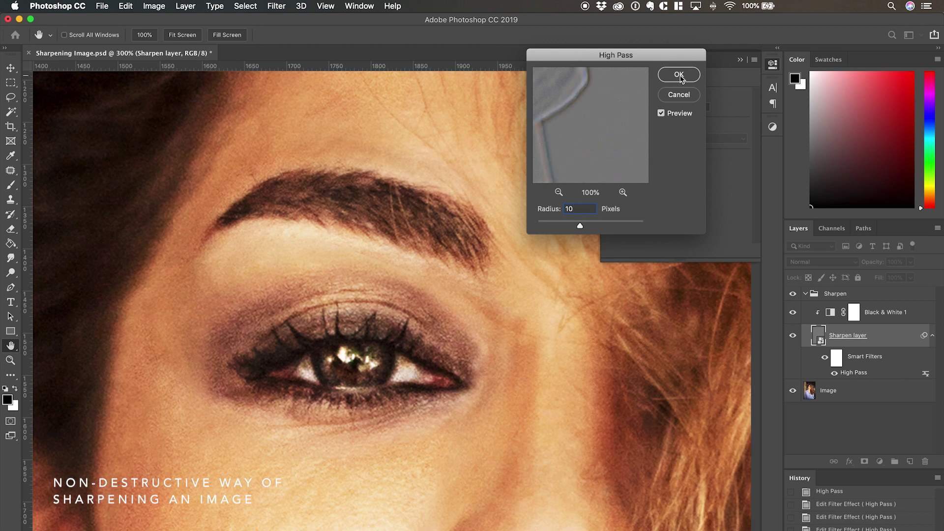
pyautogui.click(680, 74)
pyautogui.click(741, 60)
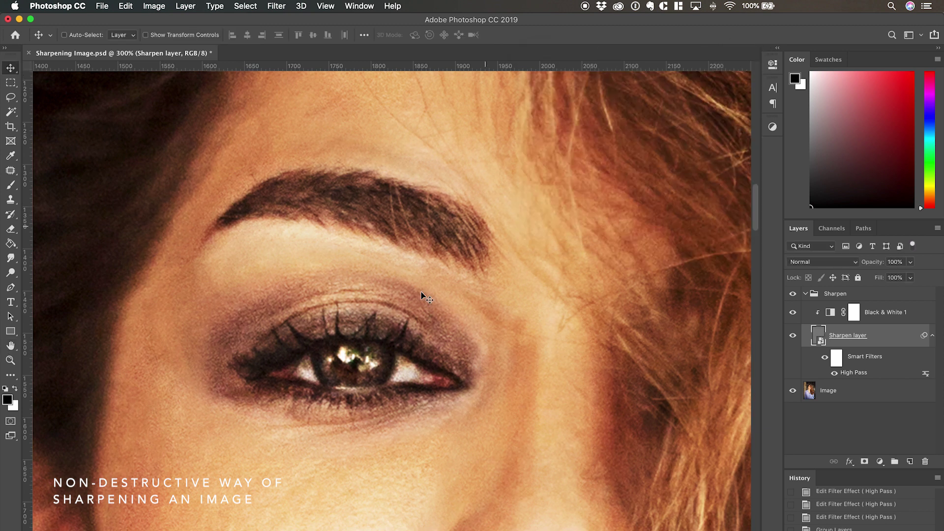
# Toggle the Sharpen group for a before-after comparison, collapse it, and zoom out to the portrait
pyautogui.click(793, 295)
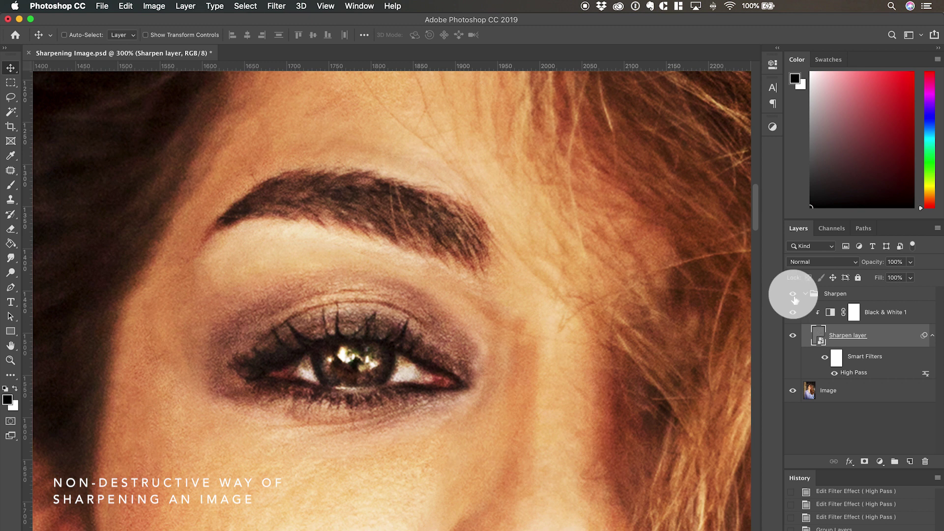
pyautogui.click(795, 297)
pyautogui.click(795, 297)
pyautogui.click(795, 297)
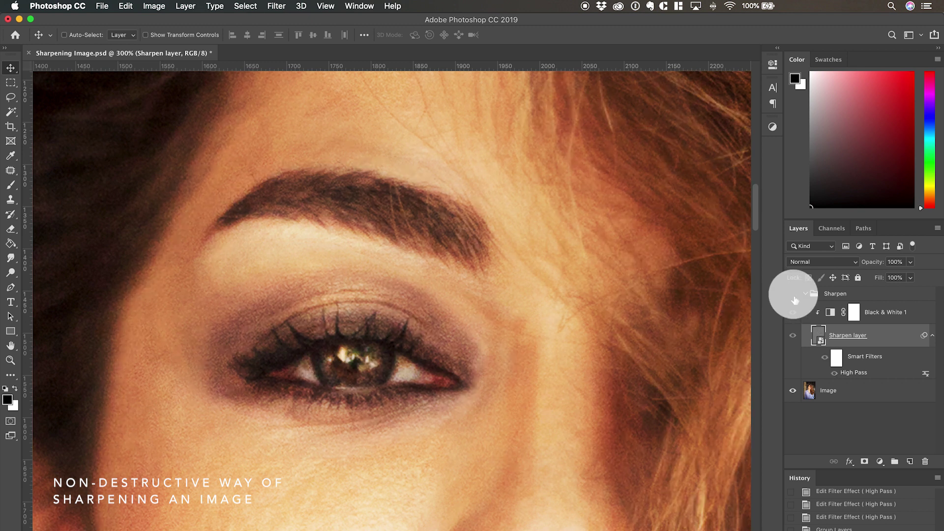
pyautogui.click(793, 295)
pyautogui.click(805, 293)
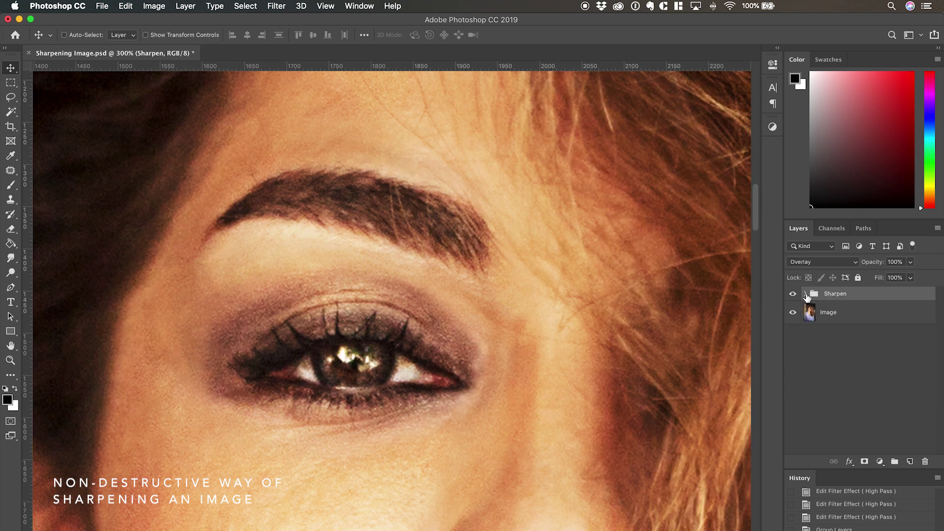
pyautogui.keyDown('alt'); pyautogui.keyDown('super'); pyautogui.click(494, 354); pyautogui.keyUp('super'); pyautogui.keyUp('alt')
pyautogui.keyDown('alt'); pyautogui.keyDown('super'); pyautogui.click(493, 354); pyautogui.keyUp('super'); pyautogui.keyUp('alt')
pyautogui.keyDown('alt'); pyautogui.keyDown('super'); pyautogui.click(469, 291); pyautogui.keyUp('super'); pyautogui.keyUp('alt')
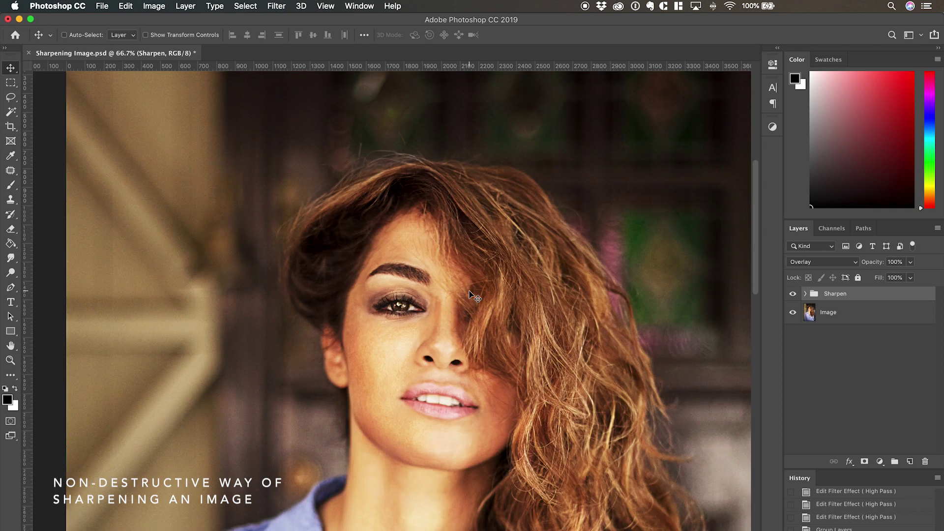
pyautogui.press('ctrl+super+Escape')
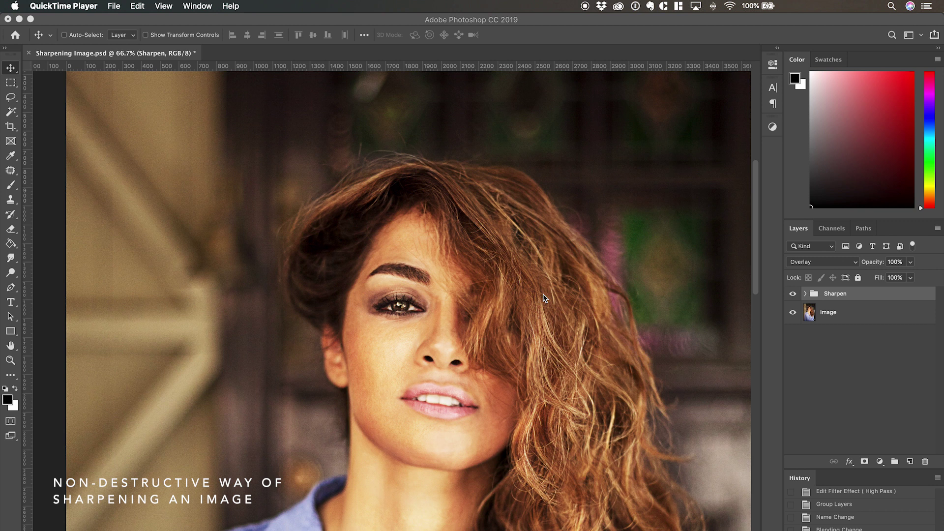
pyautogui.click(543, 298)
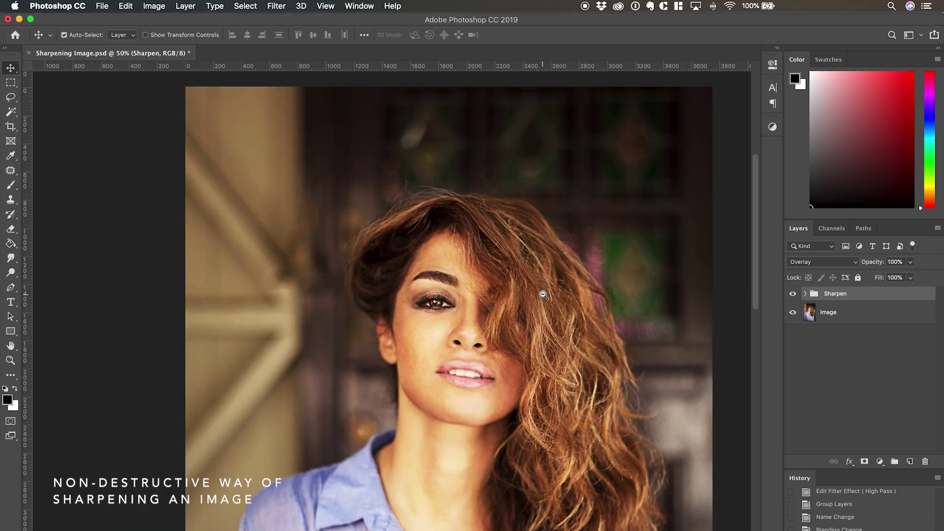
pyautogui.keyDown('alt'); pyautogui.keyDown('super'); pyautogui.click(543, 298); pyautogui.keyUp('super'); pyautogui.keyUp('alt')
pyautogui.hscroll(5, 543, 298)
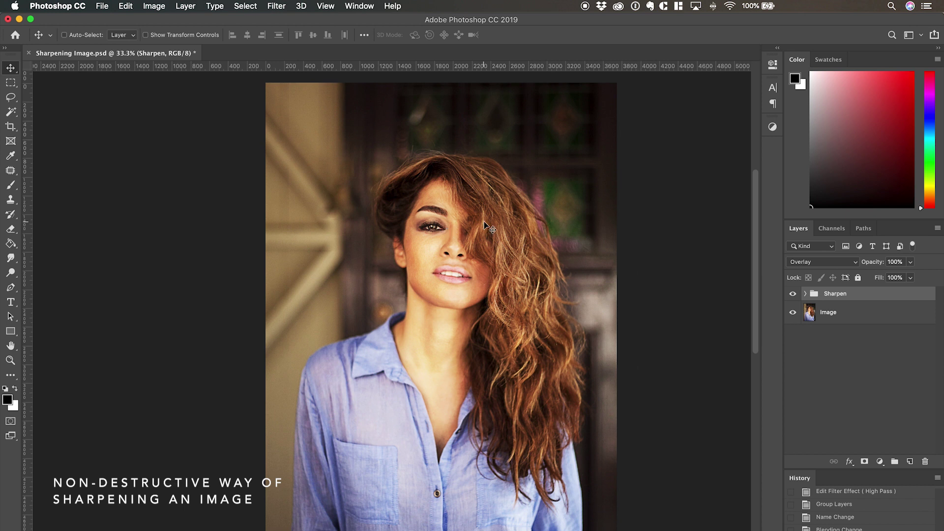
pyautogui.keyDown('super'); pyautogui.click(402, 229); pyautogui.keyUp('super')
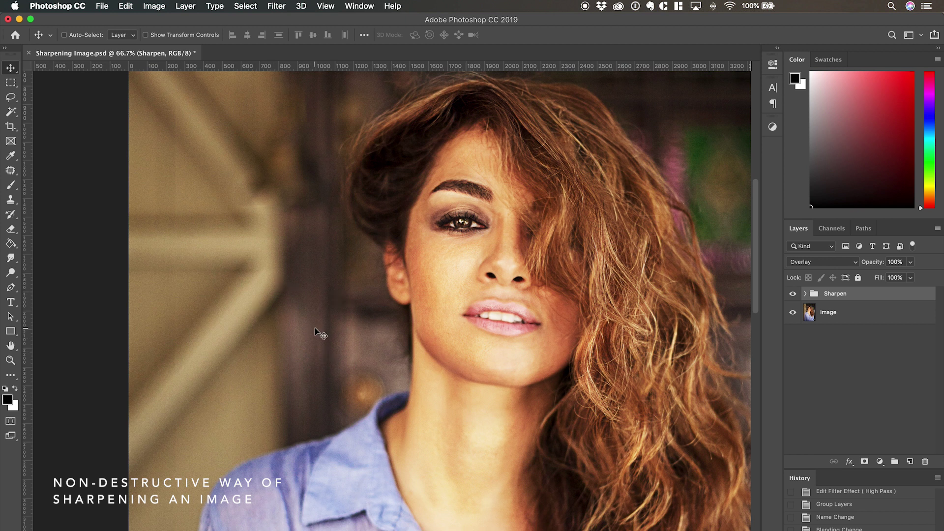
pyautogui.hscroll(6, 315, 327)
pyautogui.scroll(3, 315, 328)
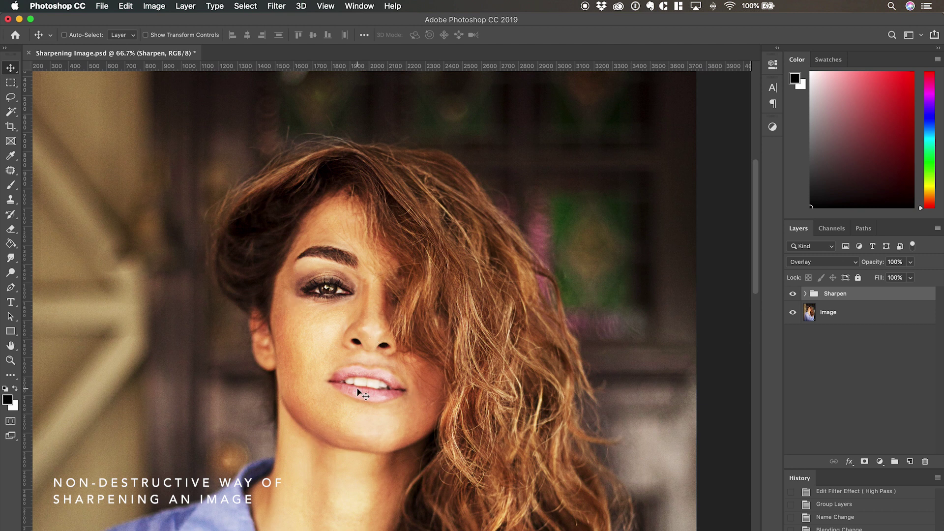
pyautogui.scroll(-2, 404, 226)
pyautogui.hscroll(-3, 403, 226)
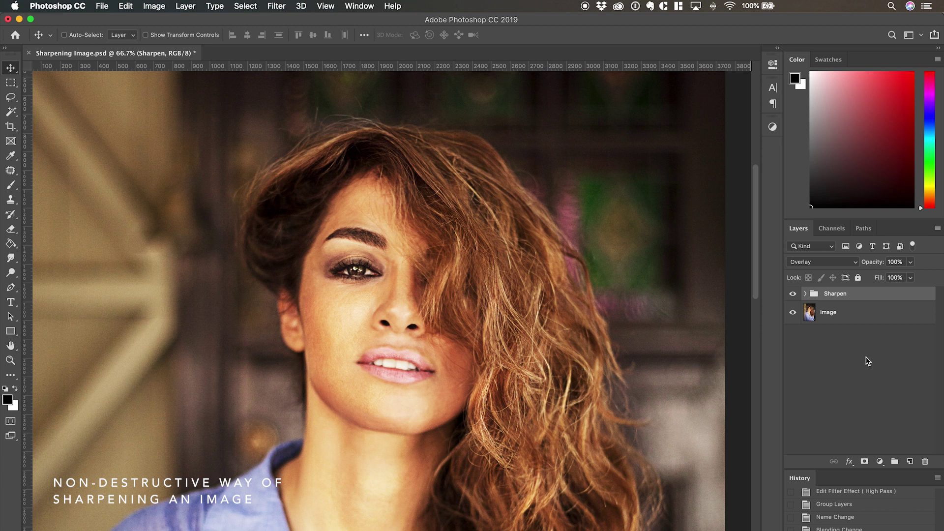
# Add a layer mask to the Sharpen group and invert it to black with Cmd+I
pyautogui.click(864, 462)
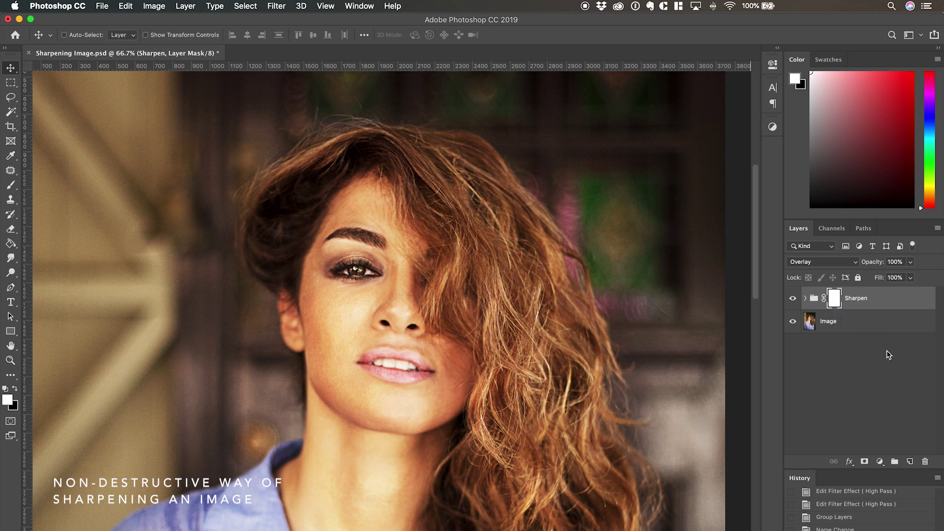
pyautogui.click(836, 305)
pyautogui.press('super+i')
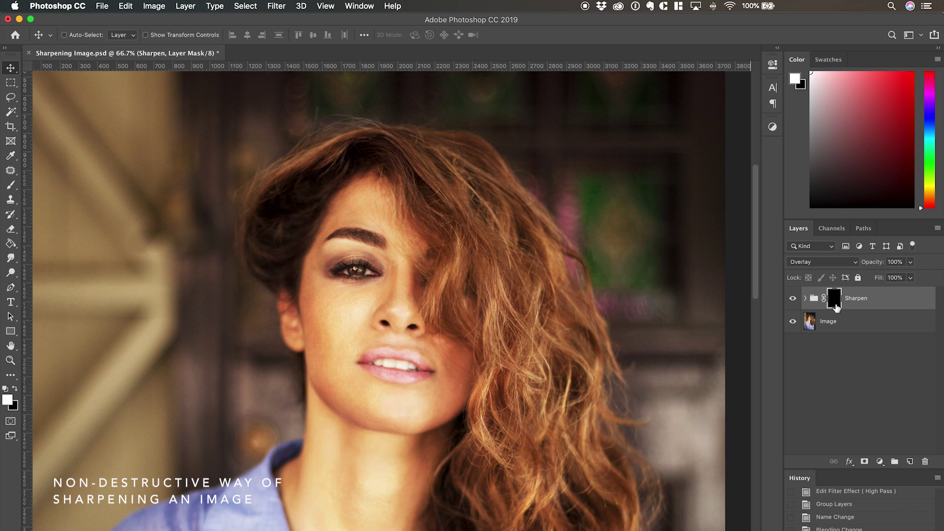
# Paint white with the Brush on the Sharpen mask over the eye and lips
pyautogui.click(10, 186)
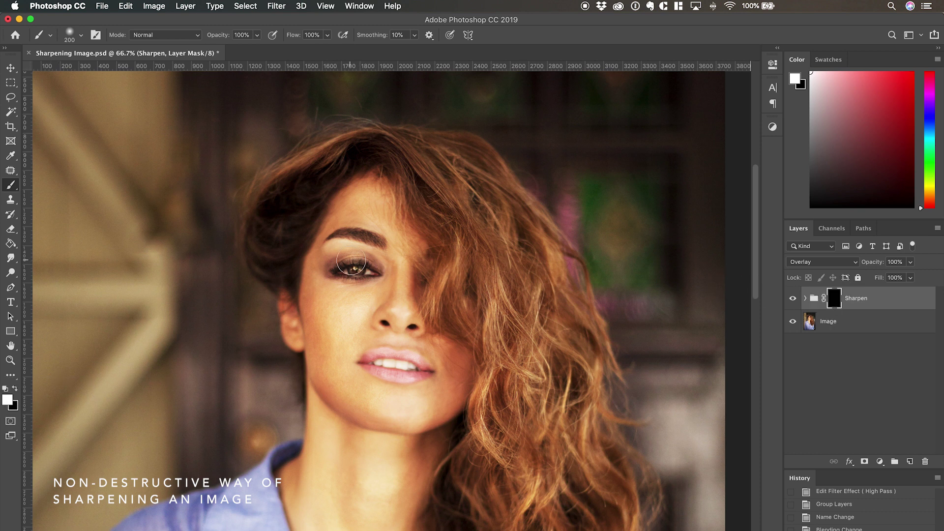
pyautogui.scroll(1, 356, 271)
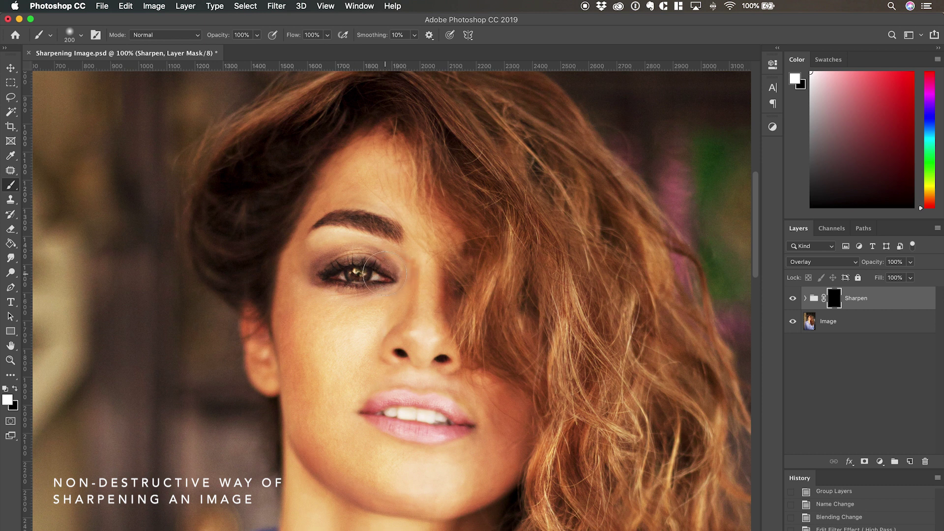
pyautogui.moveTo(385, 274)
pyautogui.mouseDown()
pyautogui.moveTo(328, 269)
pyautogui.moveTo(365, 271)
pyautogui.moveTo(399, 232)
pyautogui.moveTo(351, 218)
pyautogui.moveTo(310, 227)
pyautogui.mouseUp()
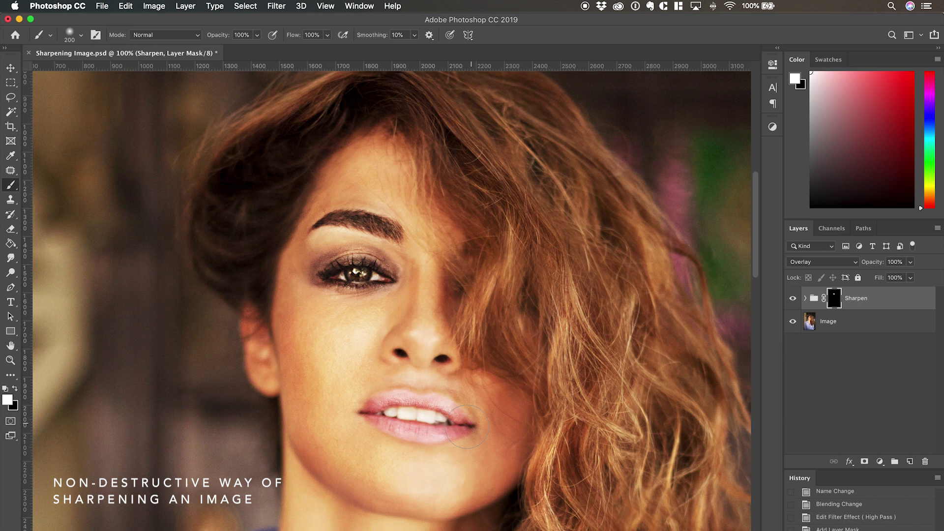
pyautogui.moveTo(468, 426); pyautogui.dragTo(384, 417)
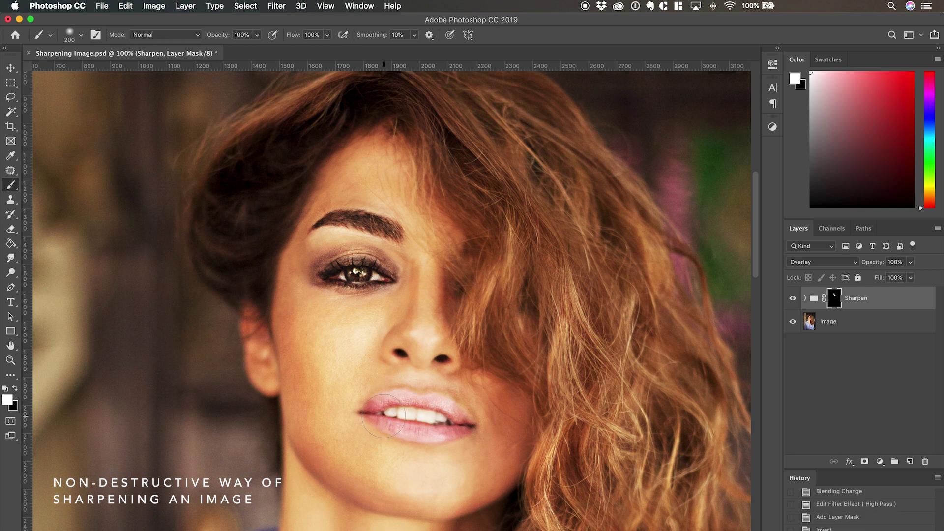
# Zoom out to the whole head and enlarge the brush to 400 for painting the hair
pyautogui.keyDown('alt'); pyautogui.click(551, 258); pyautogui.keyUp('alt')
pyautogui.press(']')
pyautogui.press(']')
pyautogui.press(']')
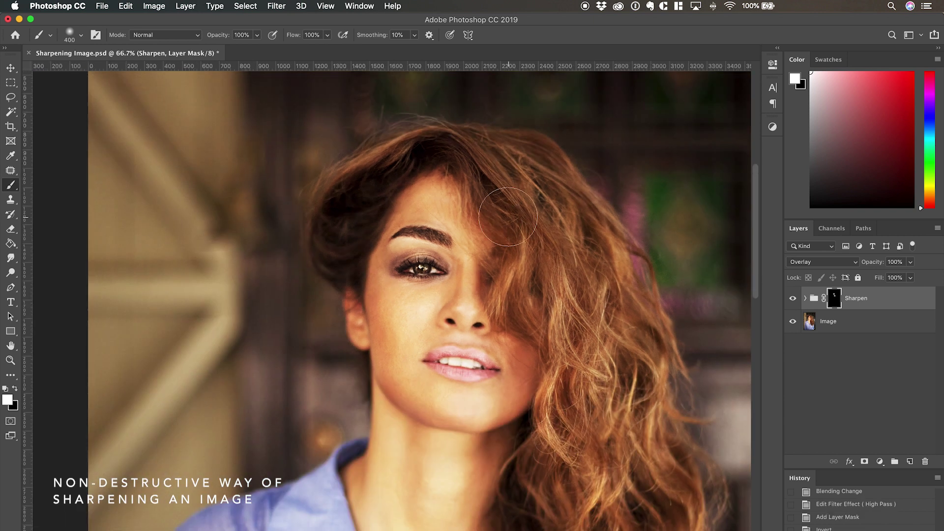
pyautogui.scroll(-1, 556, 265)
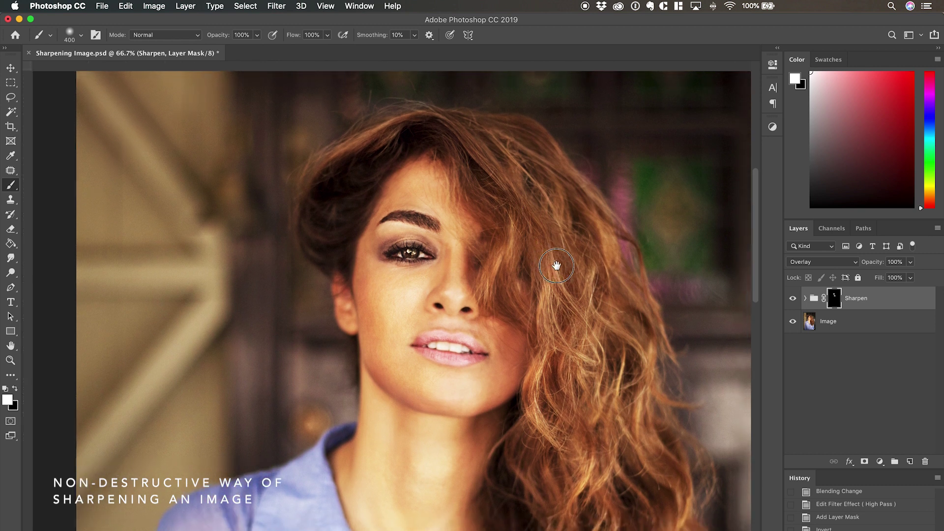
pyautogui.press('super+r')
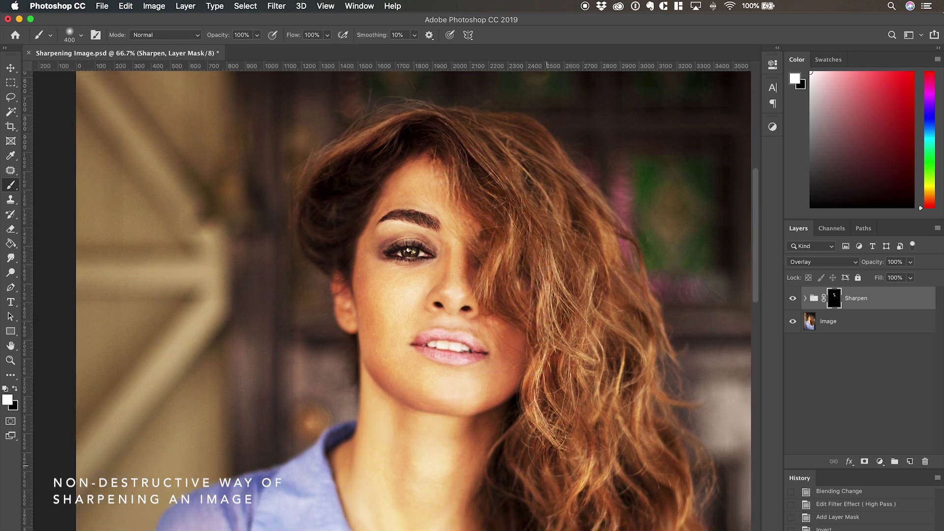
# Reopen the High Pass smart filter, keep its 10.0-pixel radius, and collapse the Sharpen group
pyautogui.click(10, 68)
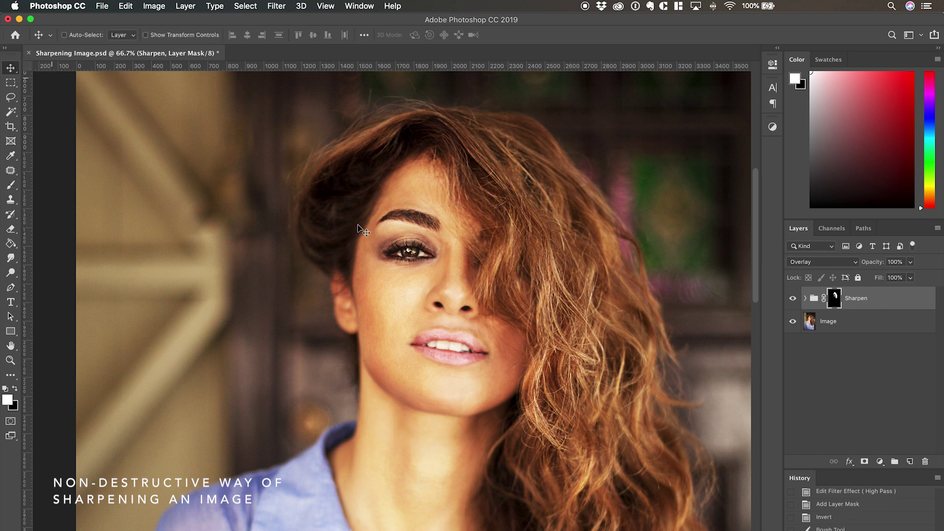
pyautogui.click(805, 298)
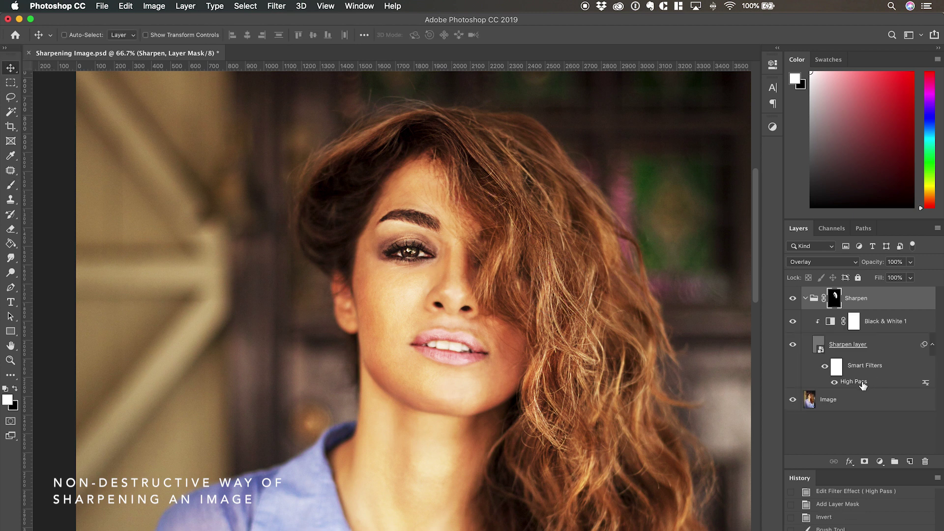
pyautogui.doubleClick(863, 382)
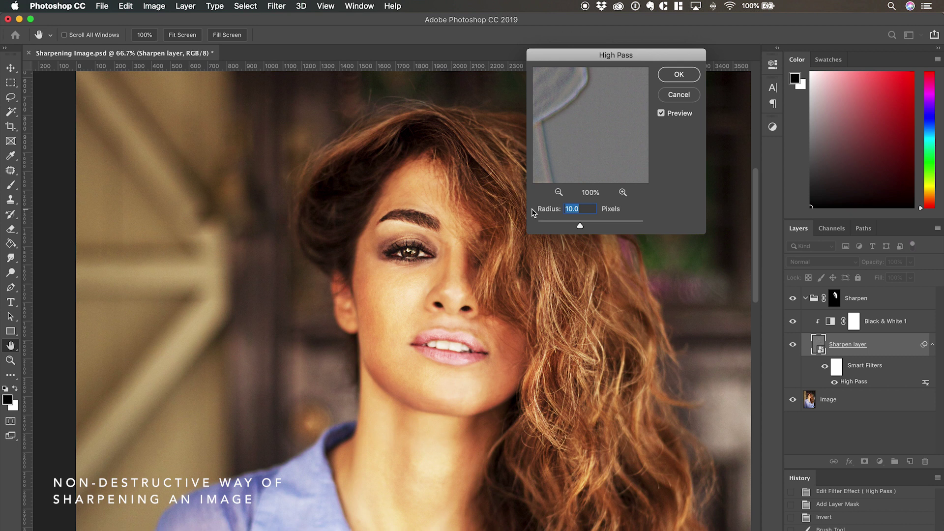
pyautogui.click(679, 74)
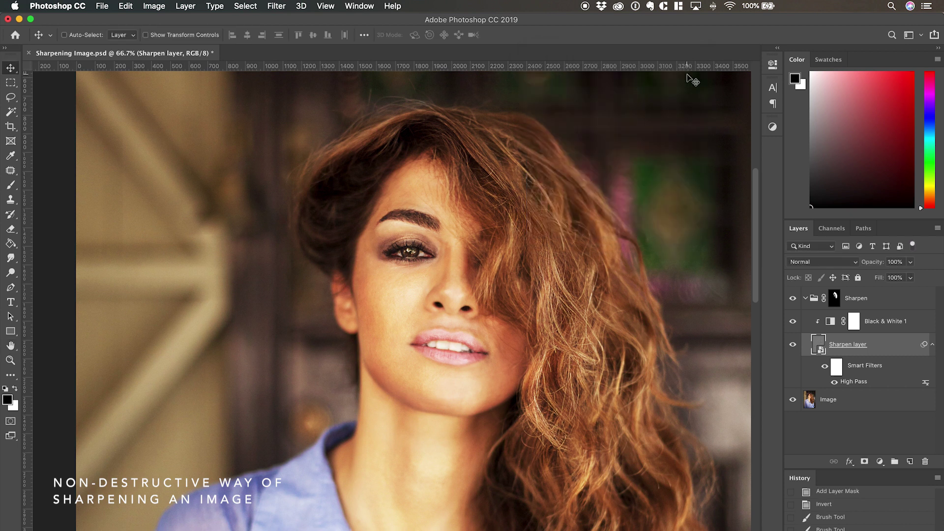
pyautogui.click(805, 299)
# Hide the Sharpen group, zoom to 200% on the eye, then show the sharpening again
pyautogui.click(793, 298)
pyautogui.keyDown('super'); pyautogui.click(461, 262); pyautogui.keyUp('super')
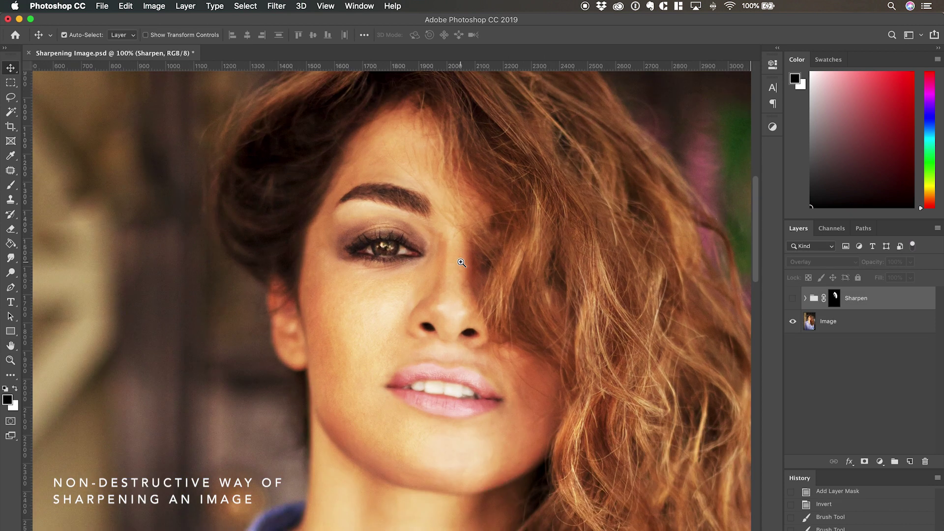
pyautogui.keyDown('super'); pyautogui.click(461, 263); pyautogui.keyUp('super')
pyautogui.click(793, 299)
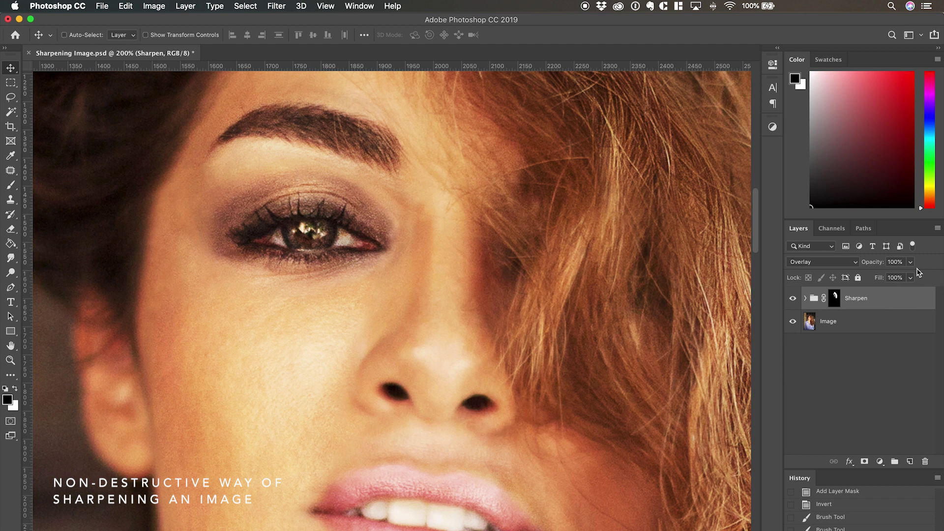
# Set the Sharpen group's opacity to 50%
pyautogui.moveTo(893, 263); pyautogui.dragTo(787, 263)
pyautogui.write('50')
pyautogui.press('Return')
# Toggle the Sharpen group's visibility off and on twice to compare before and after
pyautogui.click(793, 299)
pyautogui.click(793, 298)
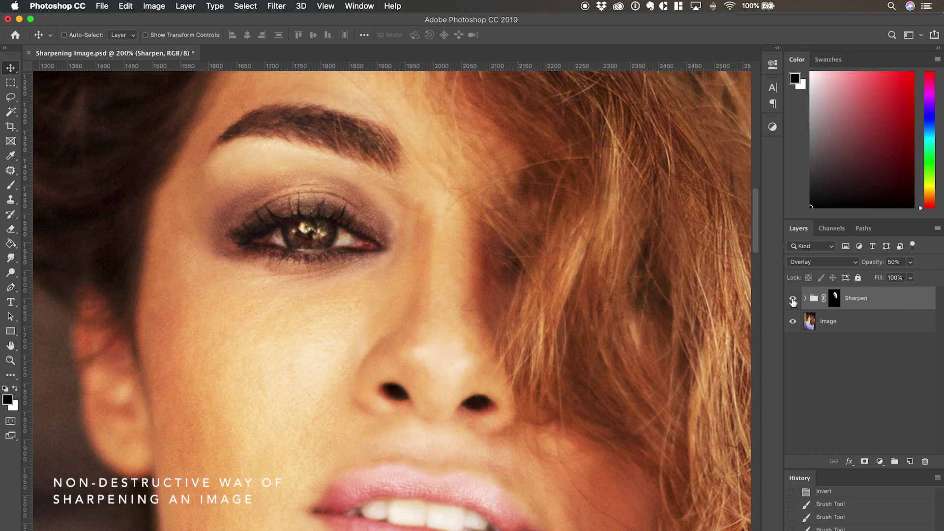
pyautogui.click(793, 298)
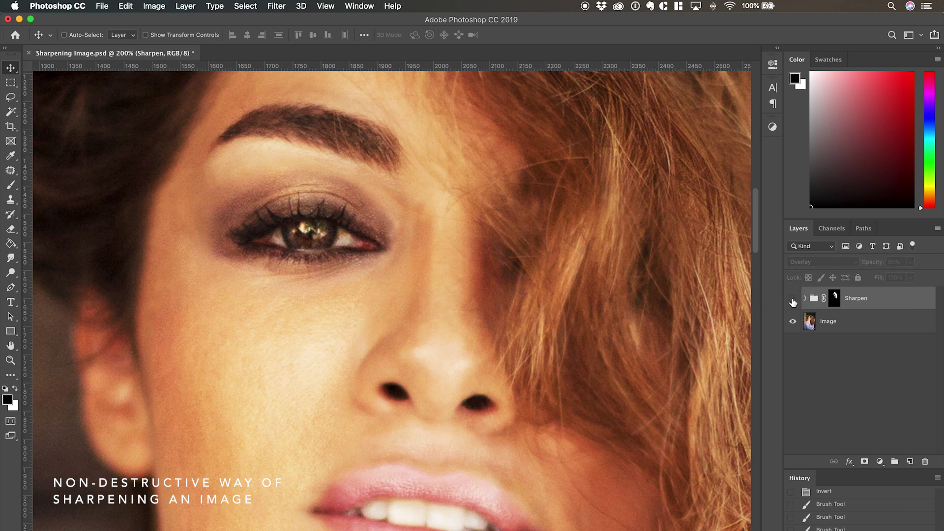
pyautogui.click(793, 299)
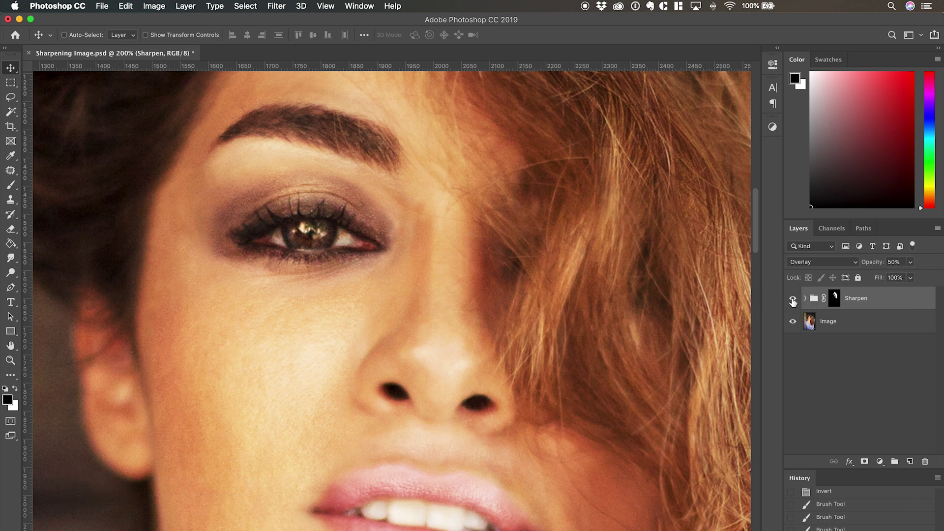